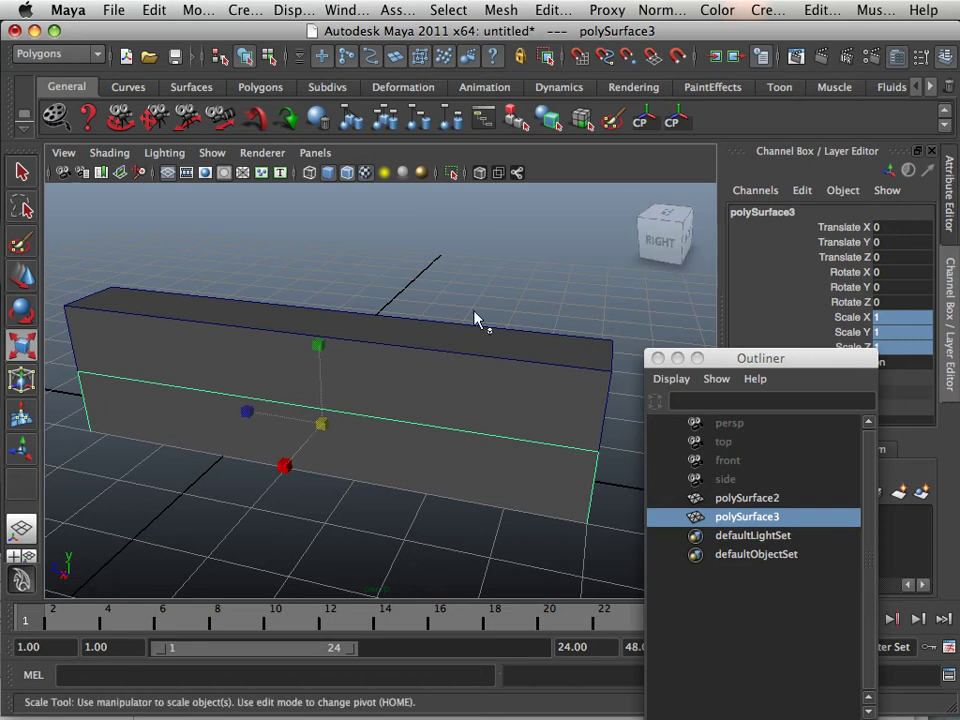
Select the upper box polySurface2 and bring the Outliner to the front, centred over the viewport.
{"action": "left_click", "coordinate": [448, 342]}
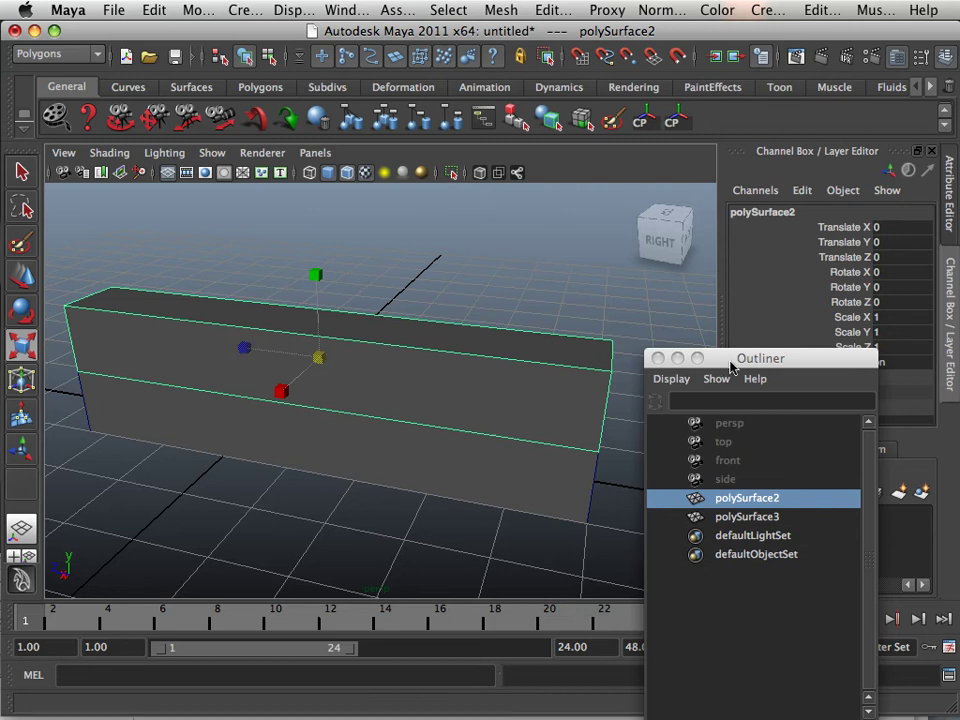
{"action": "left_click_drag", "start_coordinate": [733, 364], "coordinate": [680, 220]}
{"action": "left_click", "coordinate": [348, 10]}
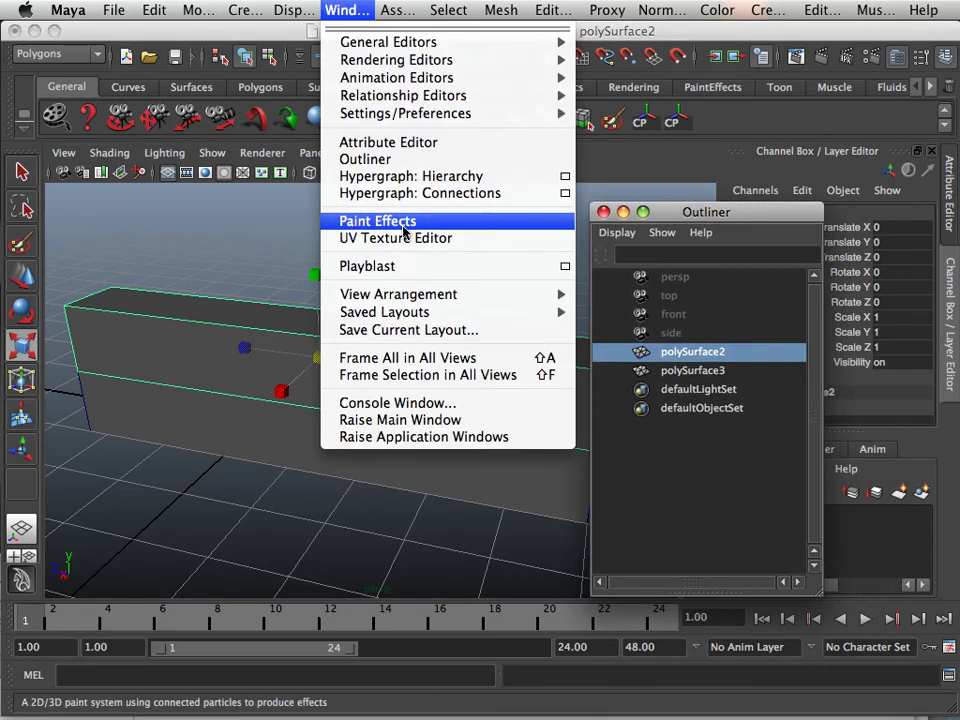
{"action": "left_click", "coordinate": [411, 160]}
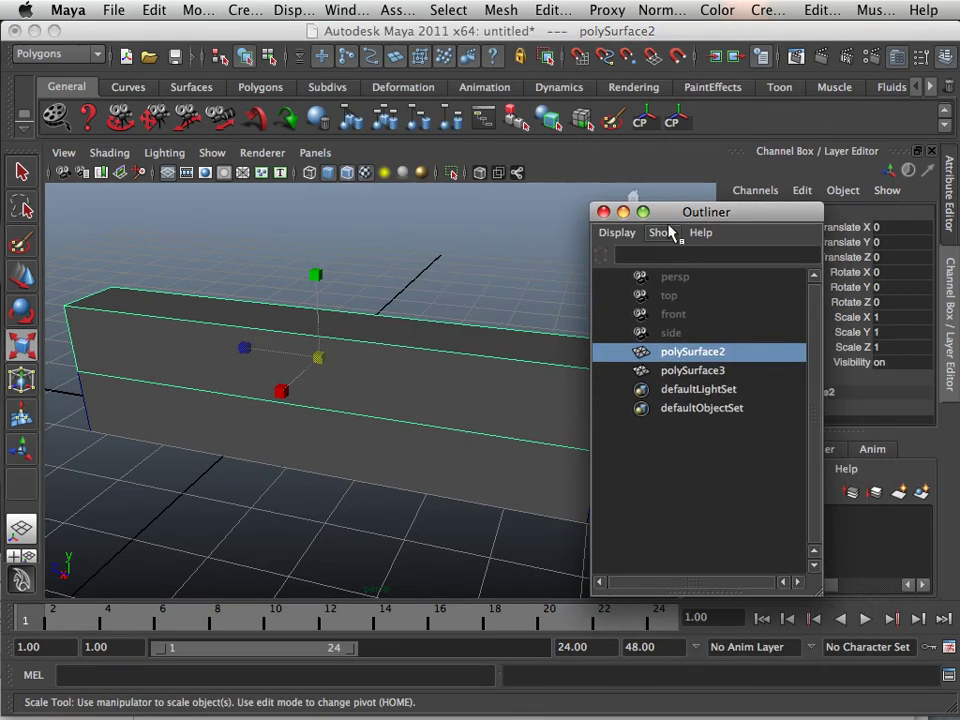
{"action": "left_click_drag", "start_coordinate": [700, 218], "coordinate": [724, 216]}
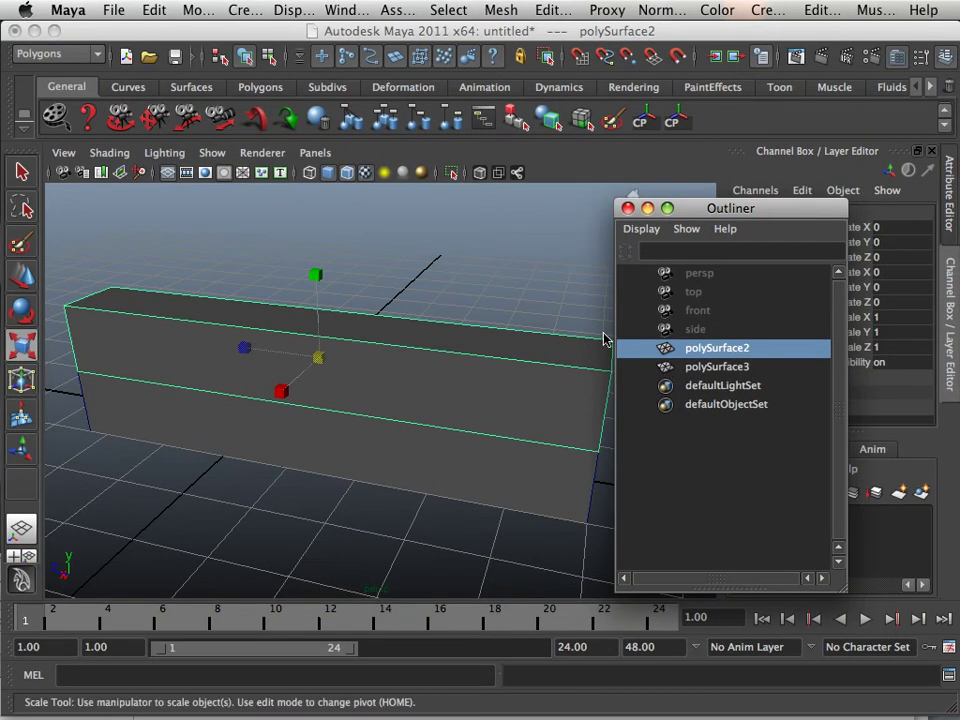
Rename polySurface2 to 'Top' in the Channel Box name field.
{"action": "left_click_drag", "start_coordinate": [731, 215], "coordinate": [414, 222]}
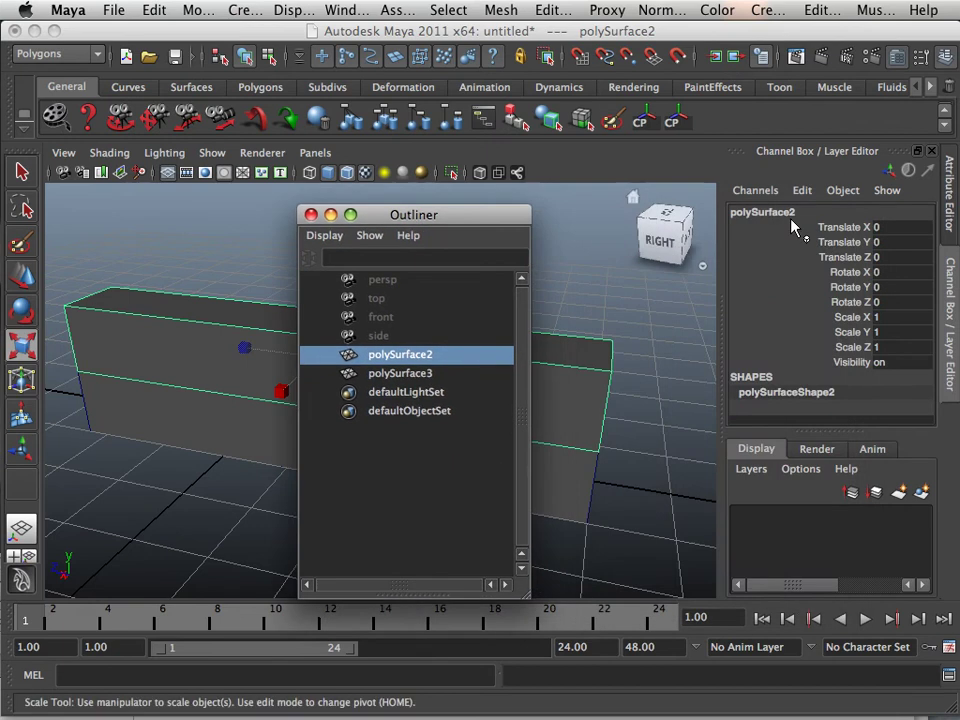
{"action": "left_click", "coordinate": [766, 213]}
{"action": "double_click", "coordinate": [764, 214]}
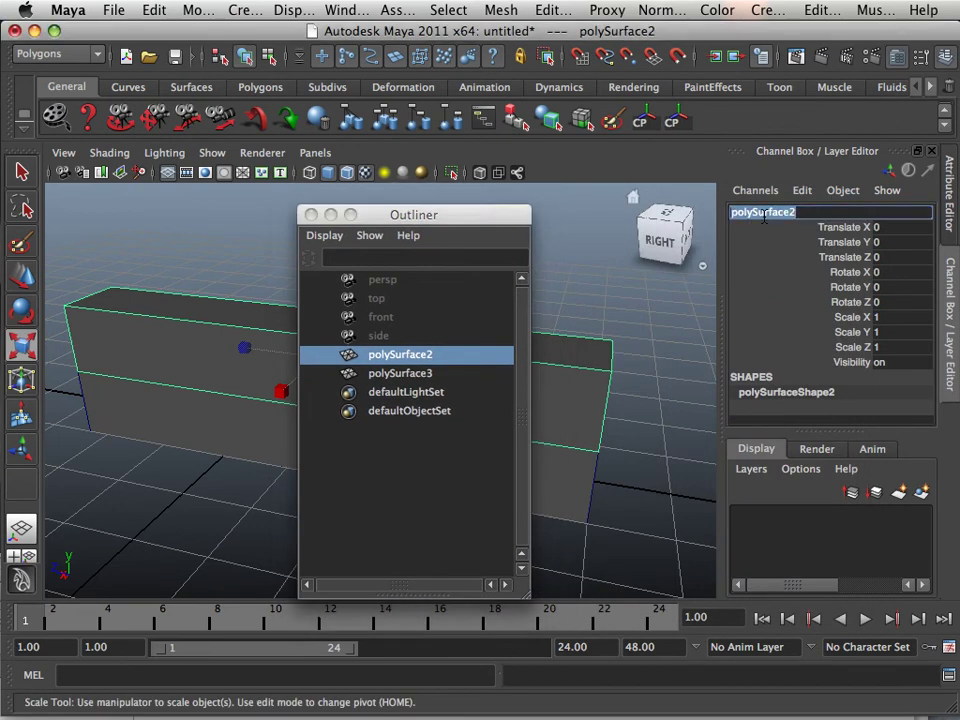
{"action": "type", "text": "Top"}
{"action": "key", "text": "Return"}
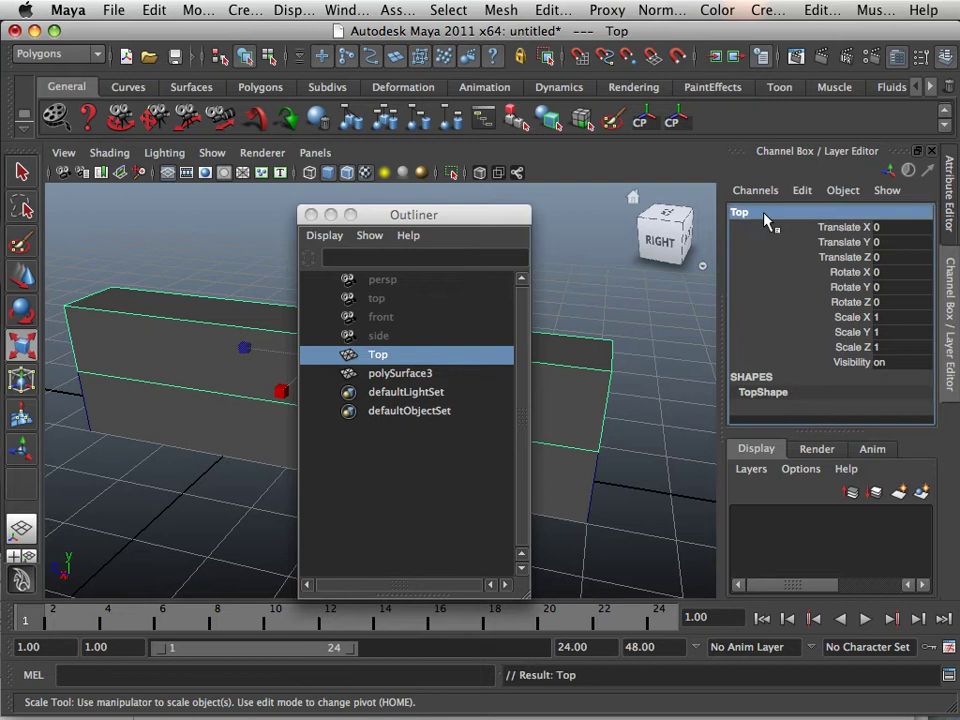
{"action": "double_click", "coordinate": [737, 215]}
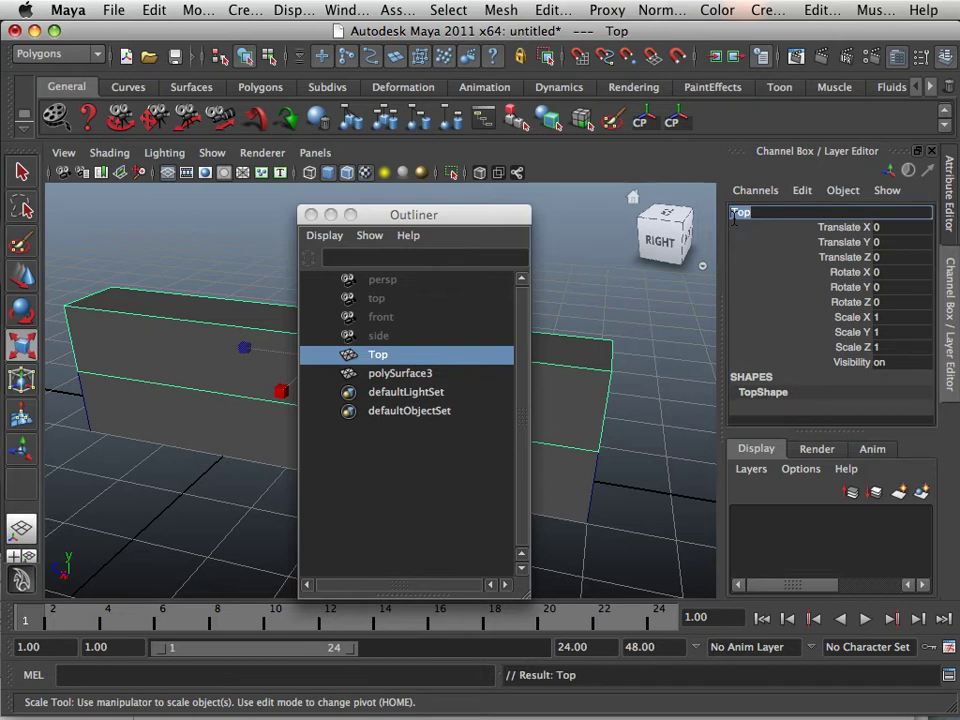
{"action": "type", "text": "top"}
{"action": "key", "text": "Return"}
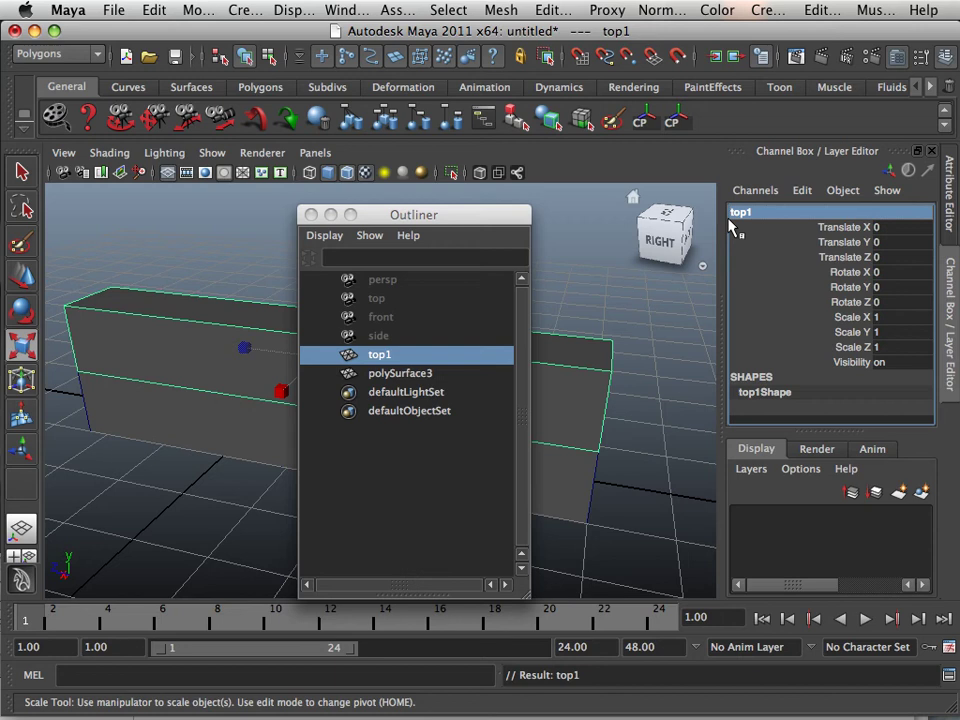
{"action": "double_click", "coordinate": [739, 215]}
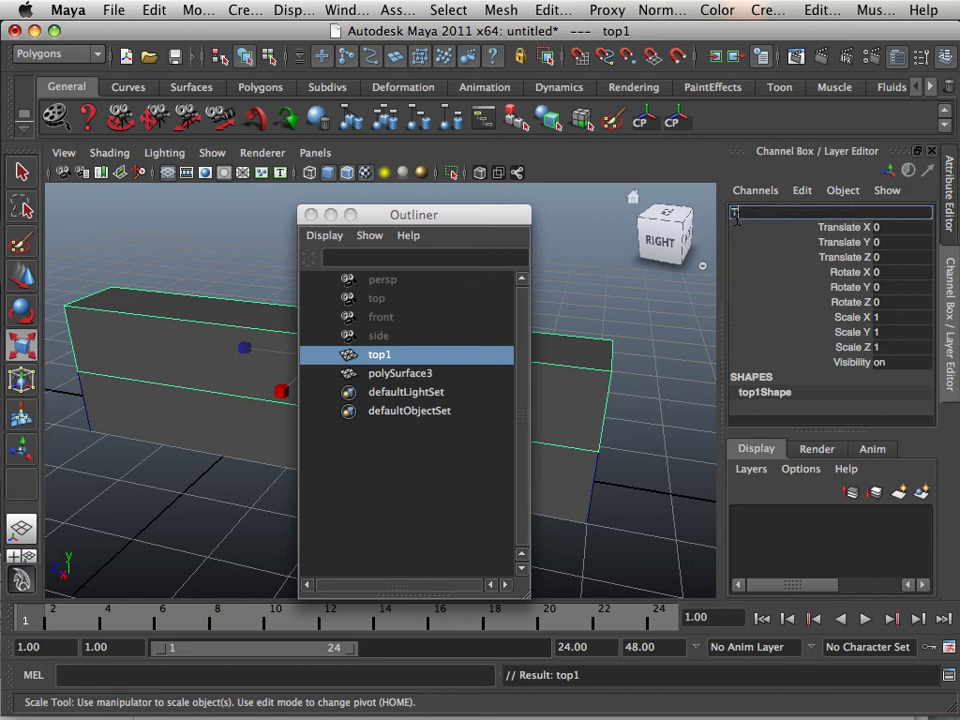
{"action": "type", "text": "Top"}
{"action": "key", "text": "Return"}
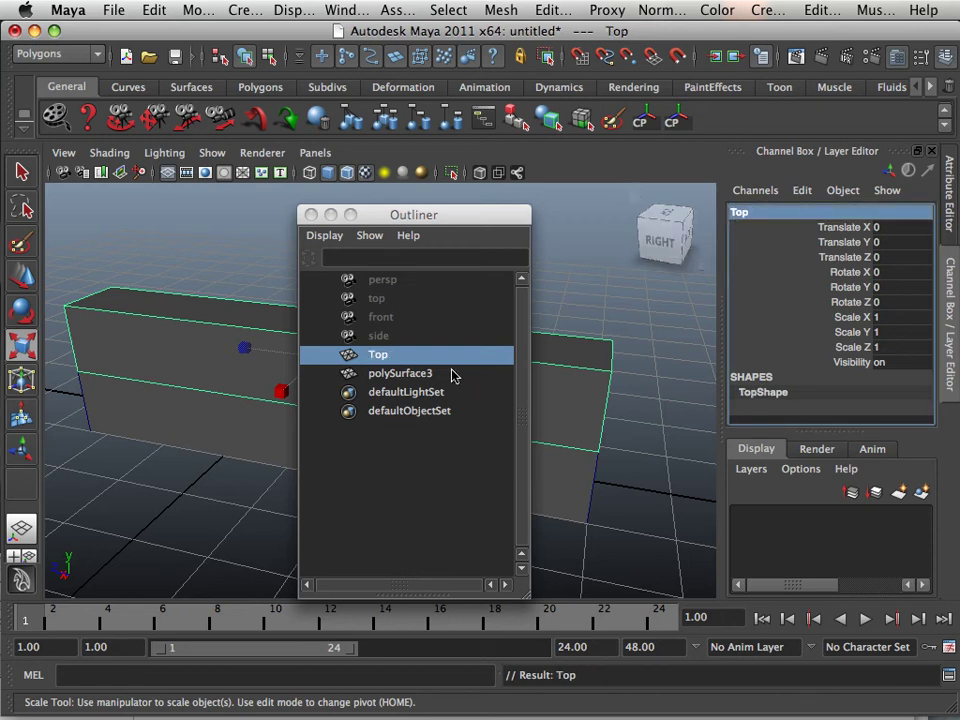
Select the lower box polySurface3 and rename it 'Bottom'.
{"action": "left_click", "coordinate": [398, 375]}
{"action": "double_click", "coordinate": [776, 213]}
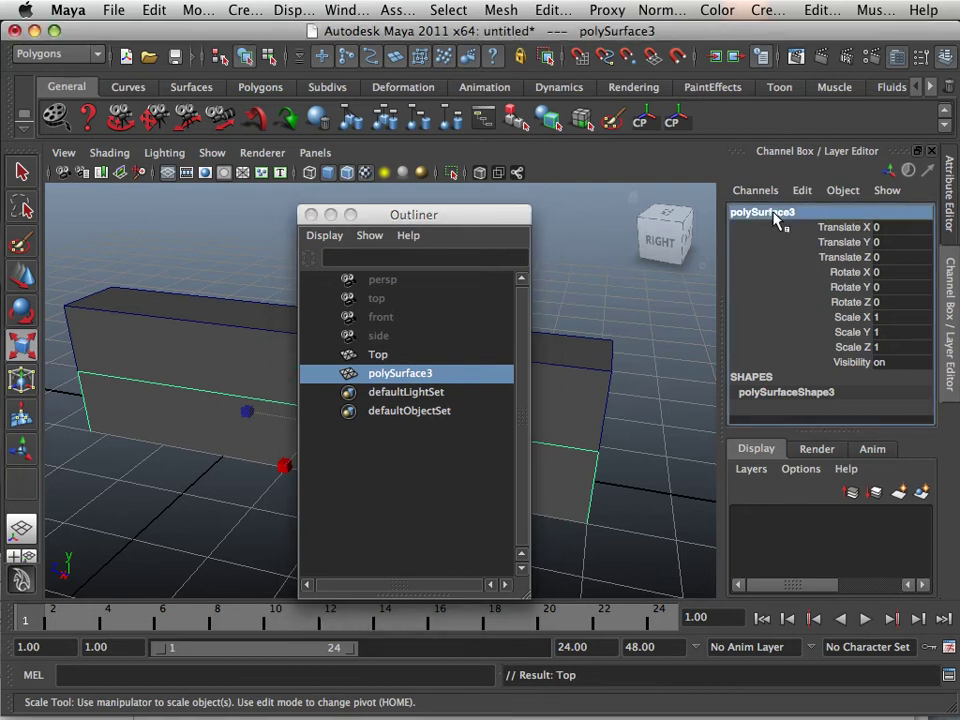
{"action": "type", "text": "Bot"}
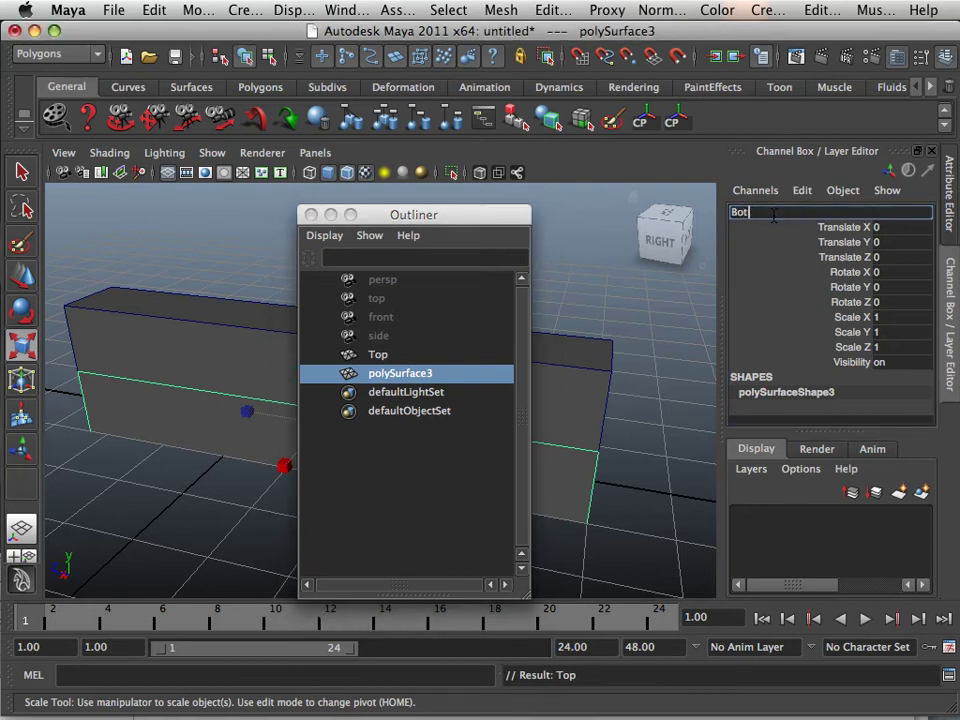
{"action": "type", "text": "tom"}
{"action": "key", "text": "Return"}
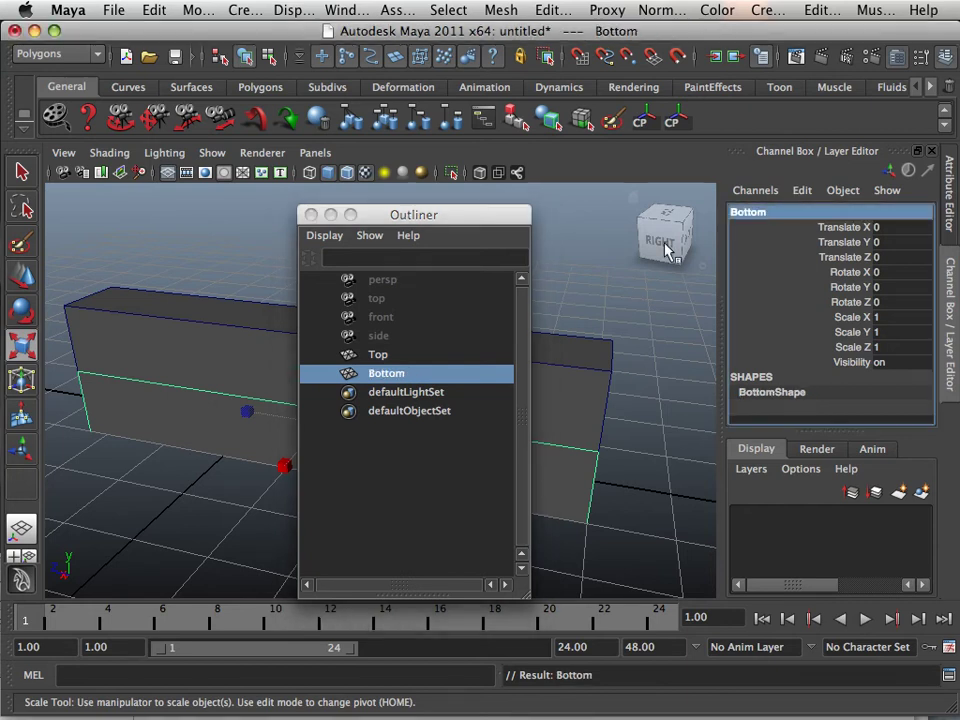
{"action": "left_click_drag", "start_coordinate": [428, 216], "coordinate": [619, 249]}
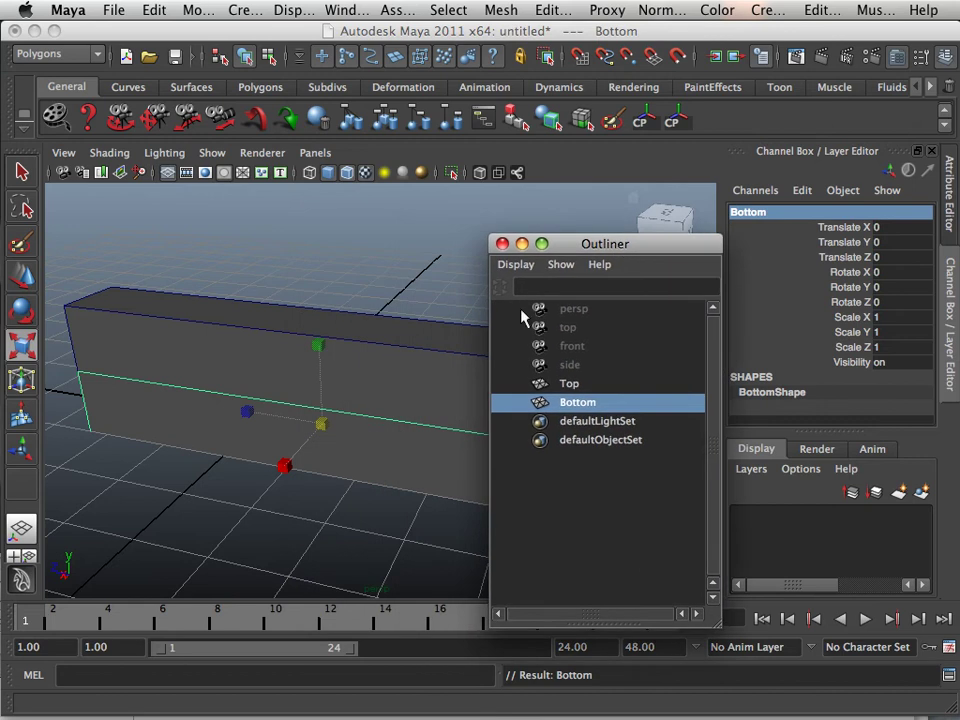
Select both boxes, rotate them about X, then undo the rotation.
{"action": "left_click", "coordinate": [400, 328], "text": "shift"}
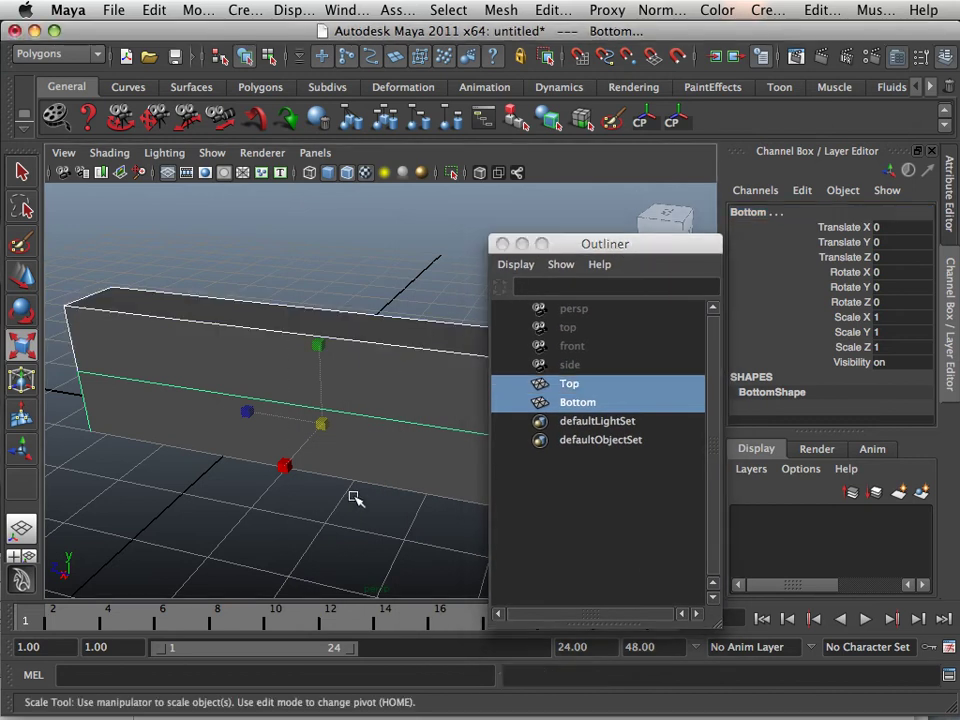
{"action": "left_click_drag", "start_coordinate": [354, 497], "coordinate": [317, 439], "text": "alt"}
{"action": "left_click", "coordinate": [22, 311]}
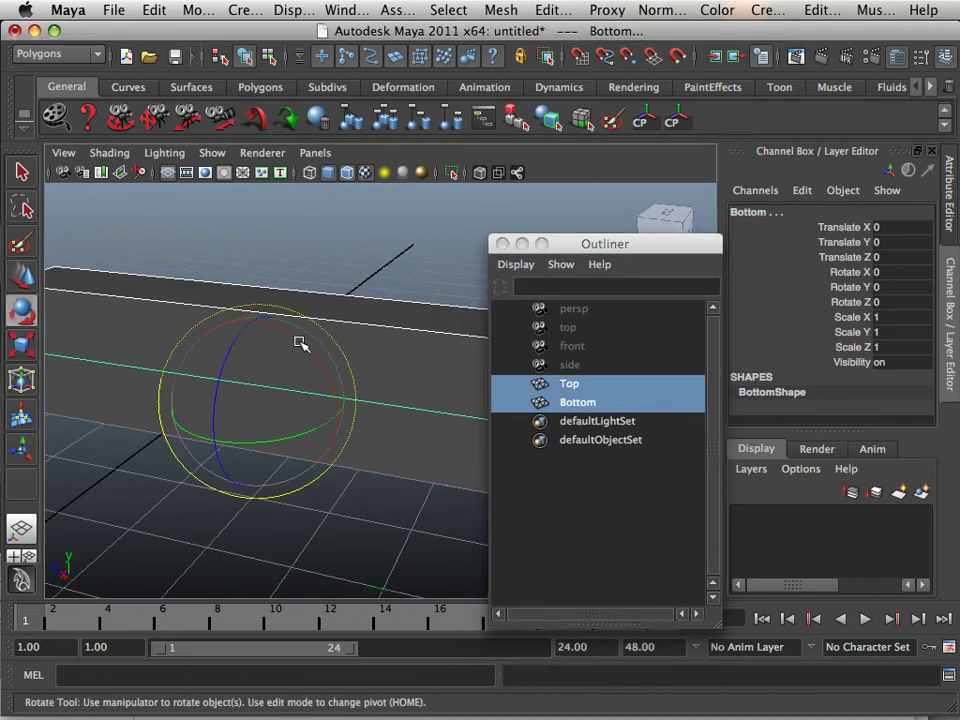
{"action": "left_click_drag", "start_coordinate": [296, 339], "coordinate": [252, 320]}
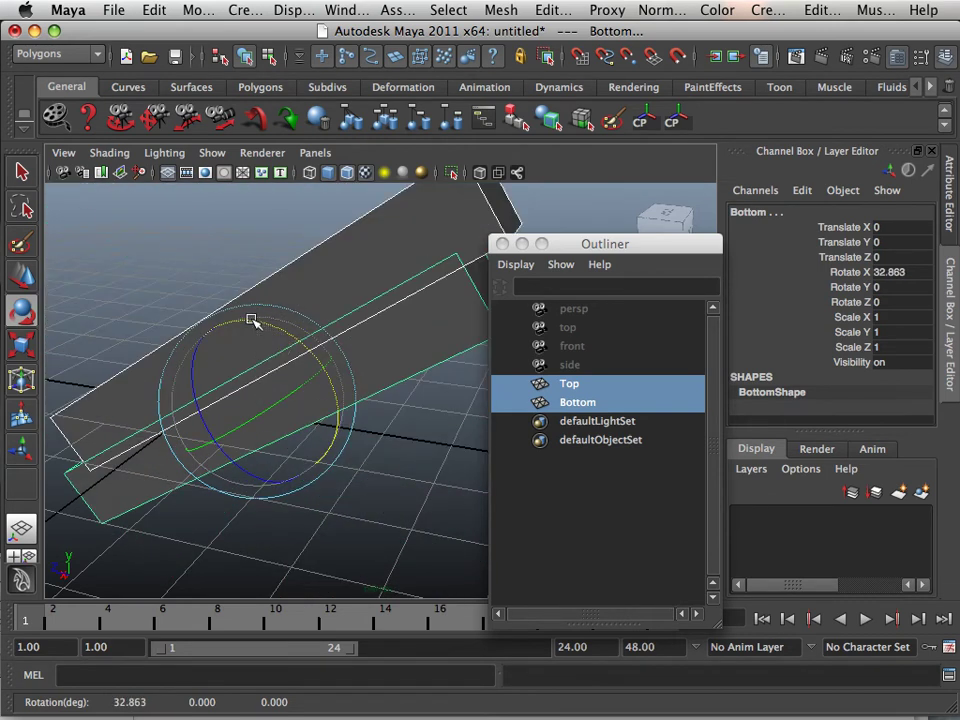
{"action": "key", "text": "z"}
Reselect Bottom and Top, then try rotations about Y and Z, undoing each.
{"action": "left_click_drag", "start_coordinate": [591, 245], "coordinate": [671, 327]}
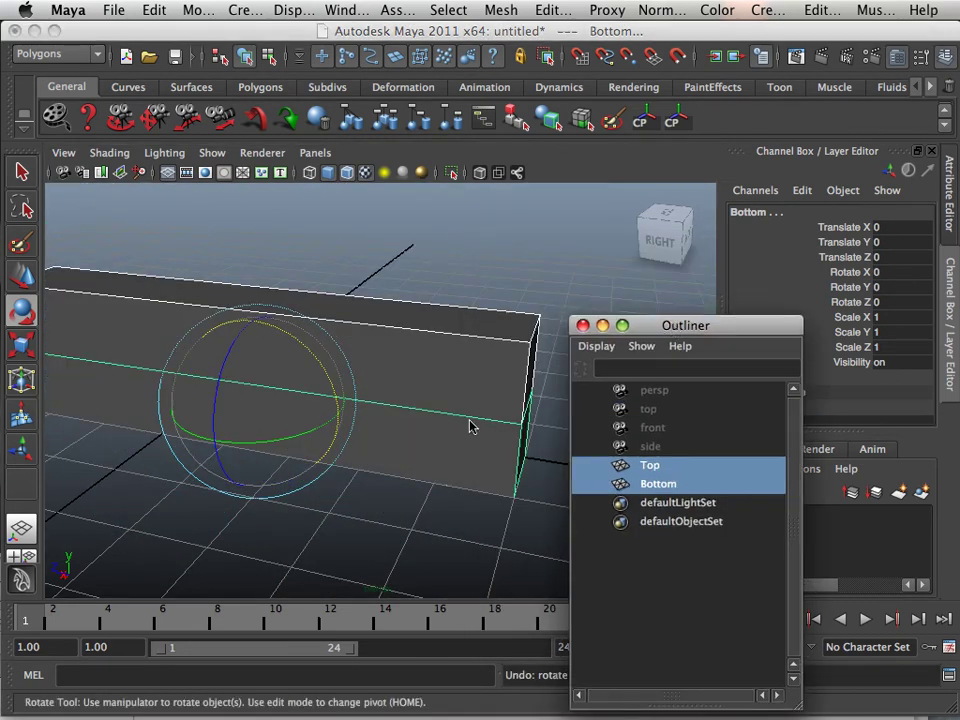
{"action": "left_click", "coordinate": [375, 418]}
{"action": "left_click", "coordinate": [381, 344]}
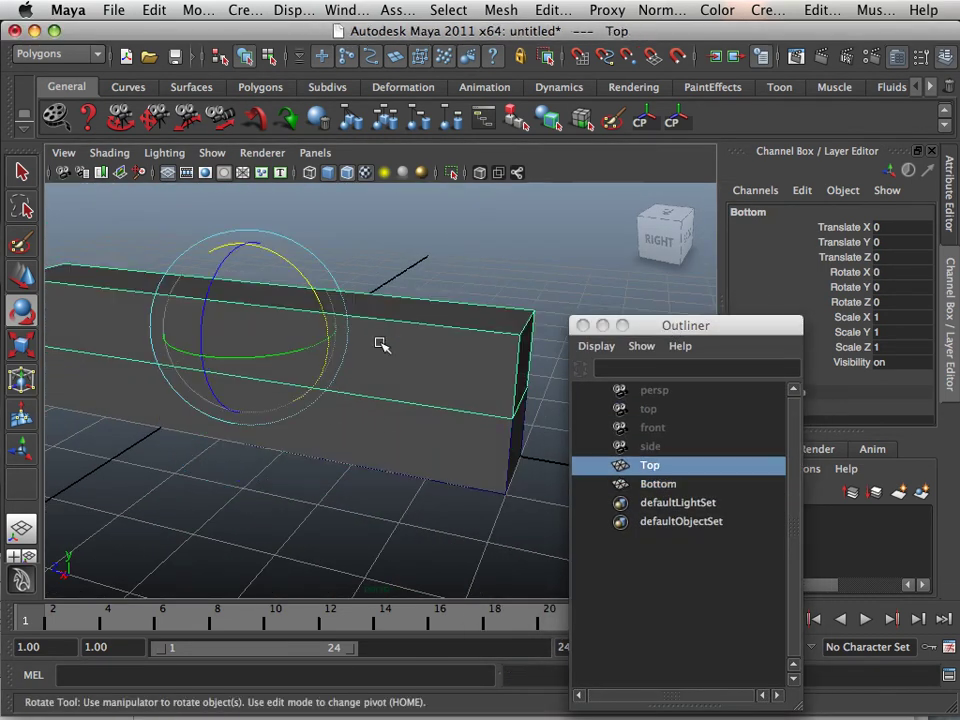
{"action": "left_click", "coordinate": [354, 442]}
{"action": "left_click", "coordinate": [240, 346], "text": "shift"}
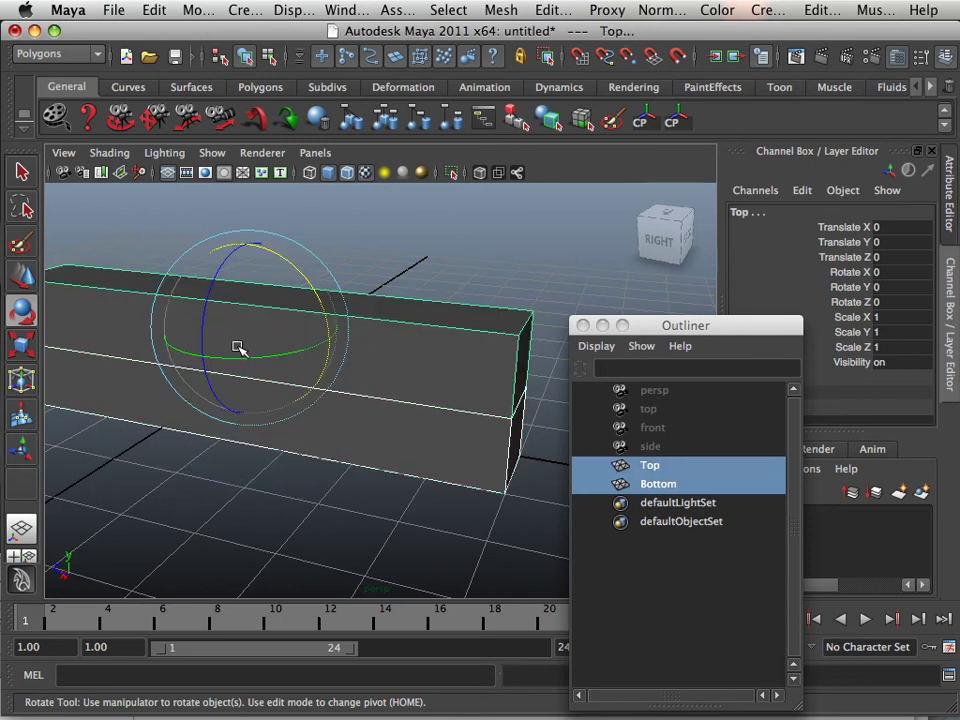
{"action": "middle_click_drag", "start_coordinate": [238, 347], "coordinate": [335, 383], "text": "alt"}
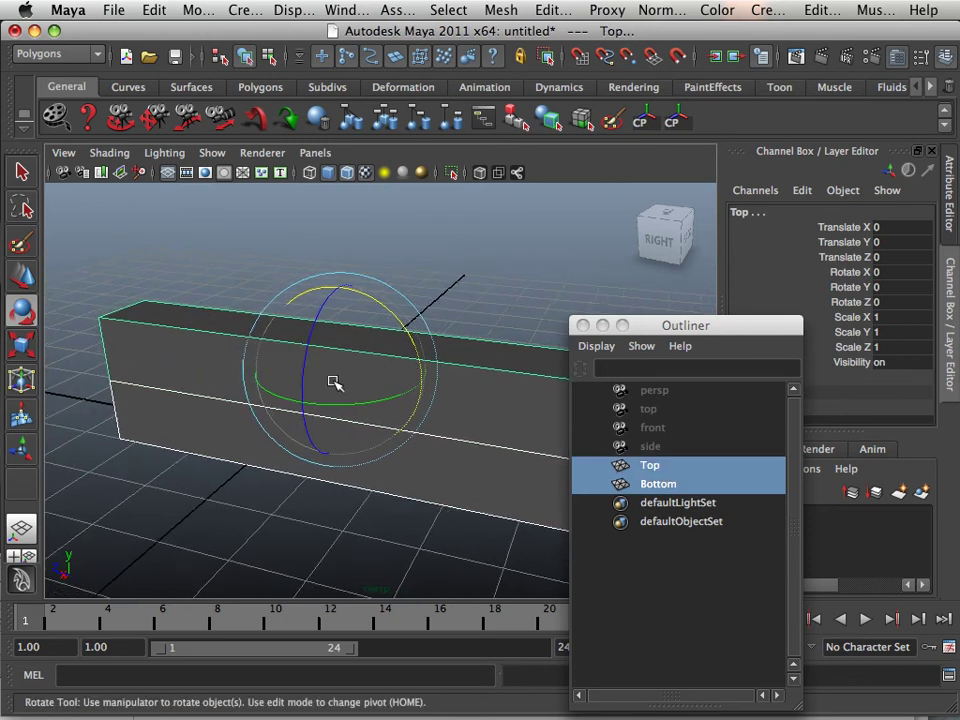
{"action": "left_click_drag", "start_coordinate": [335, 383], "coordinate": [388, 401], "text": "alt"}
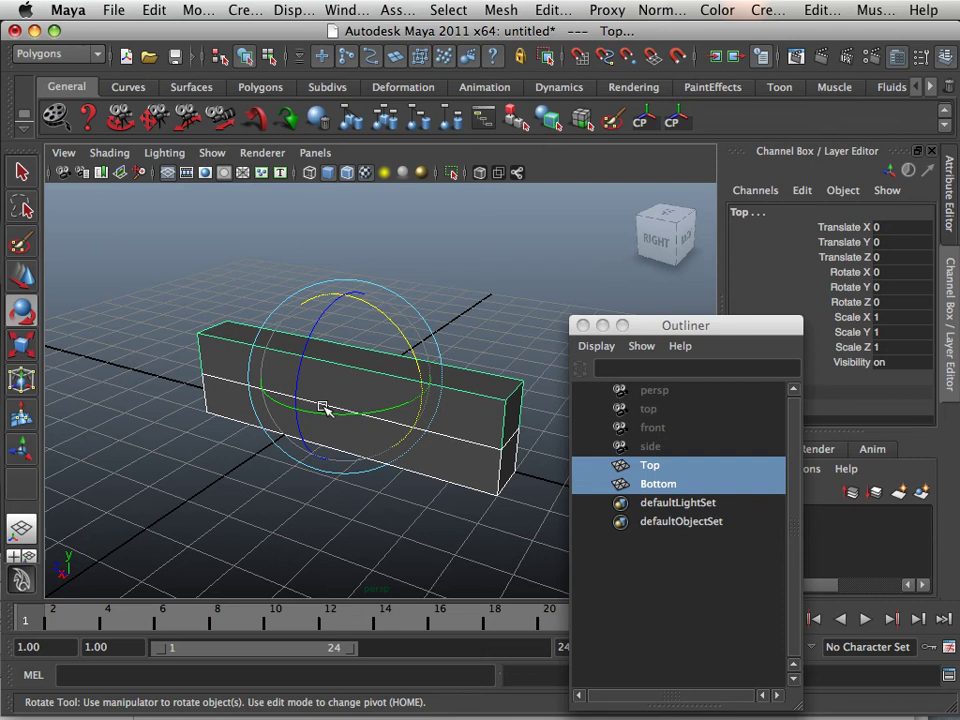
{"action": "left_click_drag", "start_coordinate": [322, 407], "coordinate": [375, 378]}
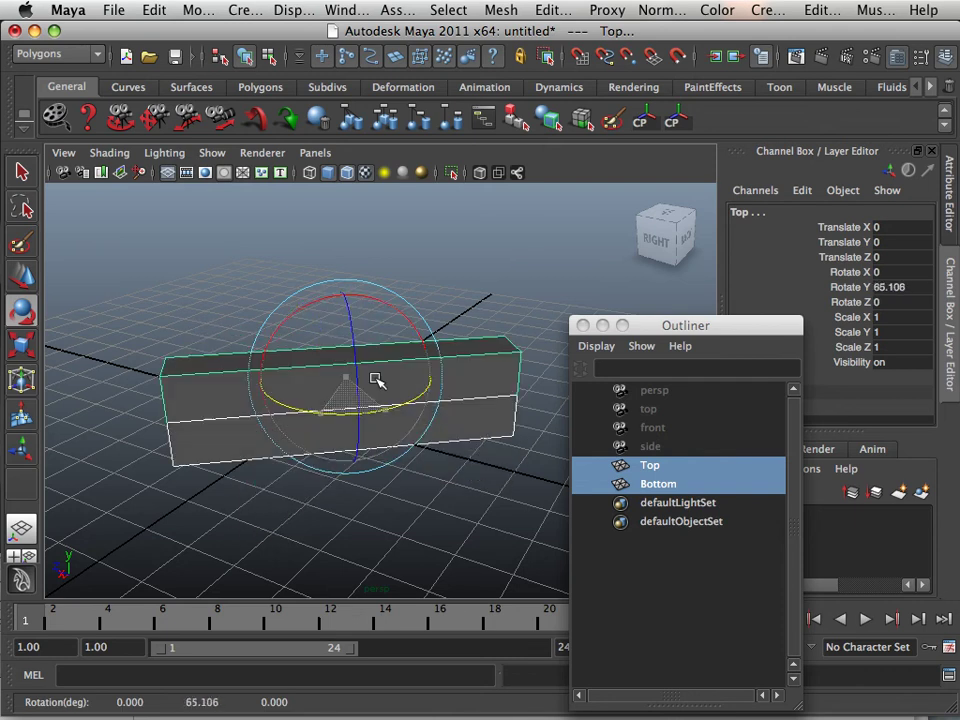
{"action": "key", "text": "ctrl+z"}
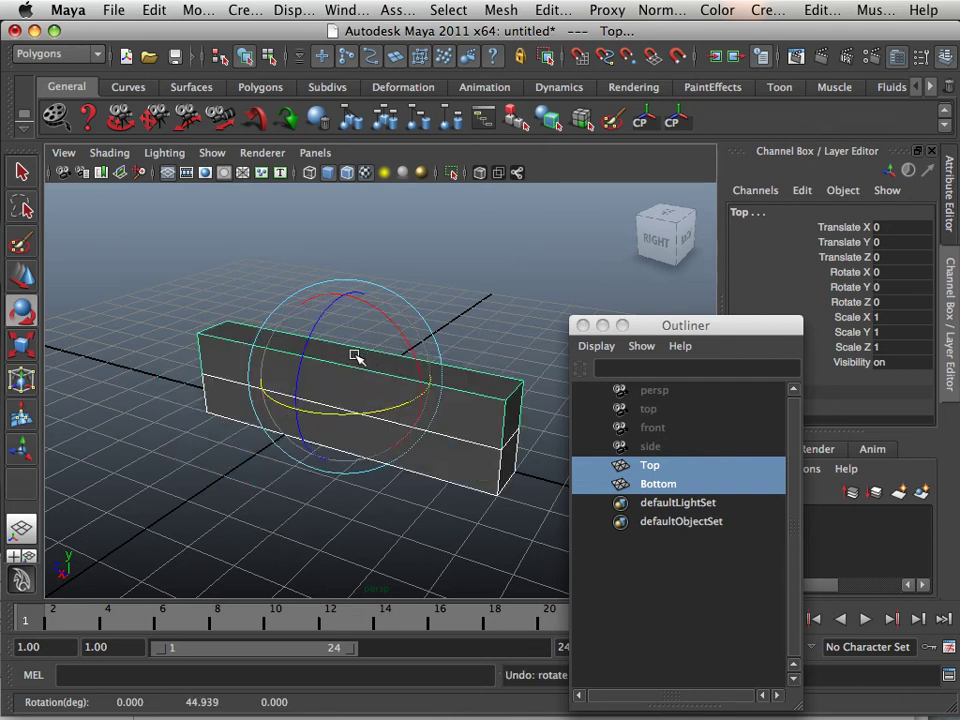
{"action": "left_click_drag", "start_coordinate": [304, 364], "coordinate": [317, 317]}
{"action": "key", "text": "ctrl+z"}
{"action": "scroll", "coordinate": [310, 360], "scroll_direction": "up", "scroll_amount": 3}
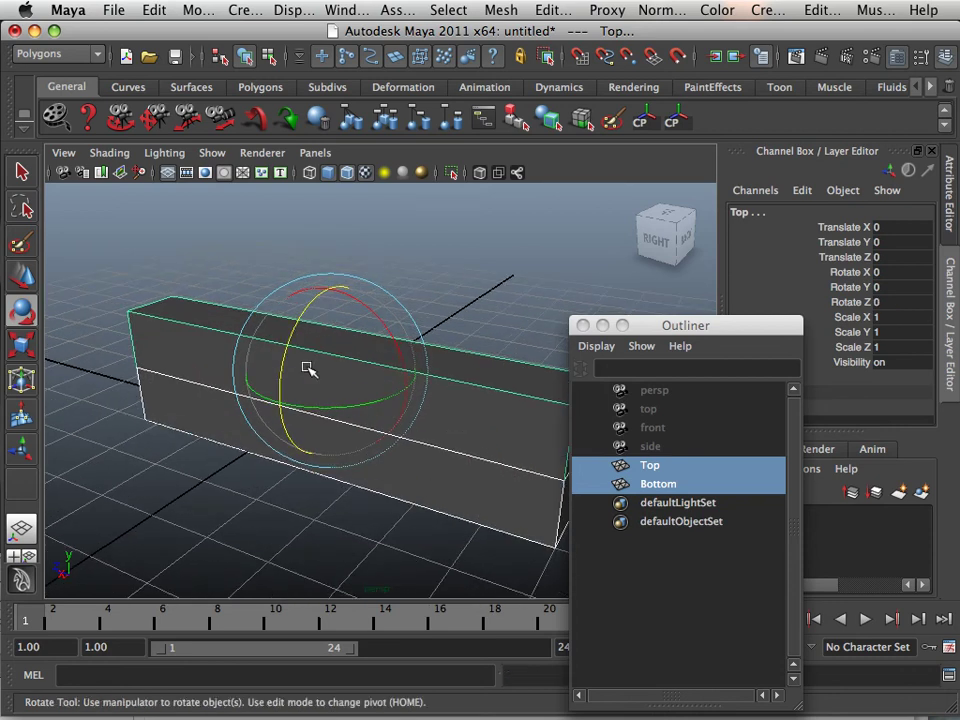
{"action": "scroll", "coordinate": [315, 377], "scroll_direction": "down", "scroll_amount": 3}
{"action": "scroll", "coordinate": [191, 364], "scroll_direction": "up", "scroll_amount": 3}
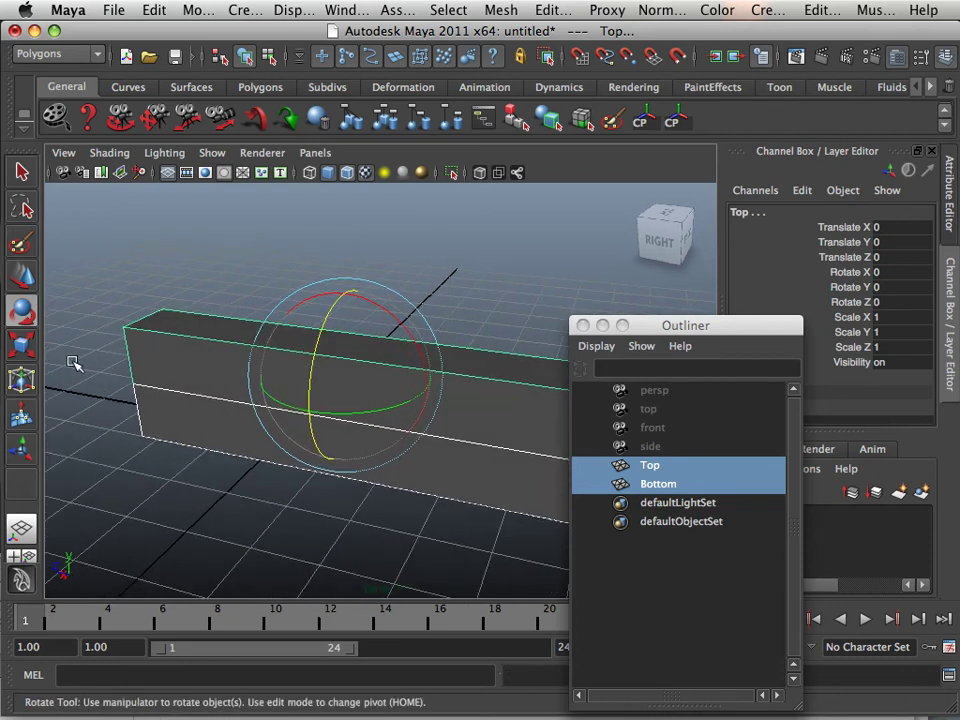
Shrink both boxes with the Scale tool, then reset Scale X, Y and Z to 1.
{"action": "left_click", "coordinate": [23, 344]}
{"action": "left_click_drag", "start_coordinate": [343, 380], "coordinate": [315, 379]}
{"action": "left_click_drag", "start_coordinate": [887, 317], "coordinate": [885, 347]}
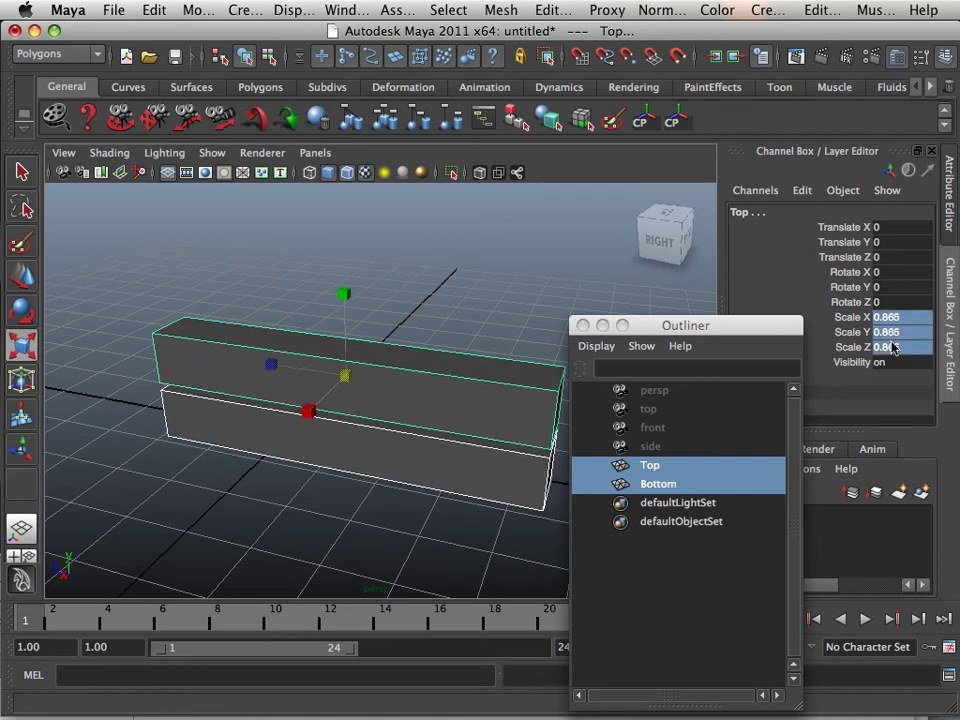
{"action": "left_click", "coordinate": [885, 347]}
{"action": "type", "text": "1"}
{"action": "key", "text": "Return"}
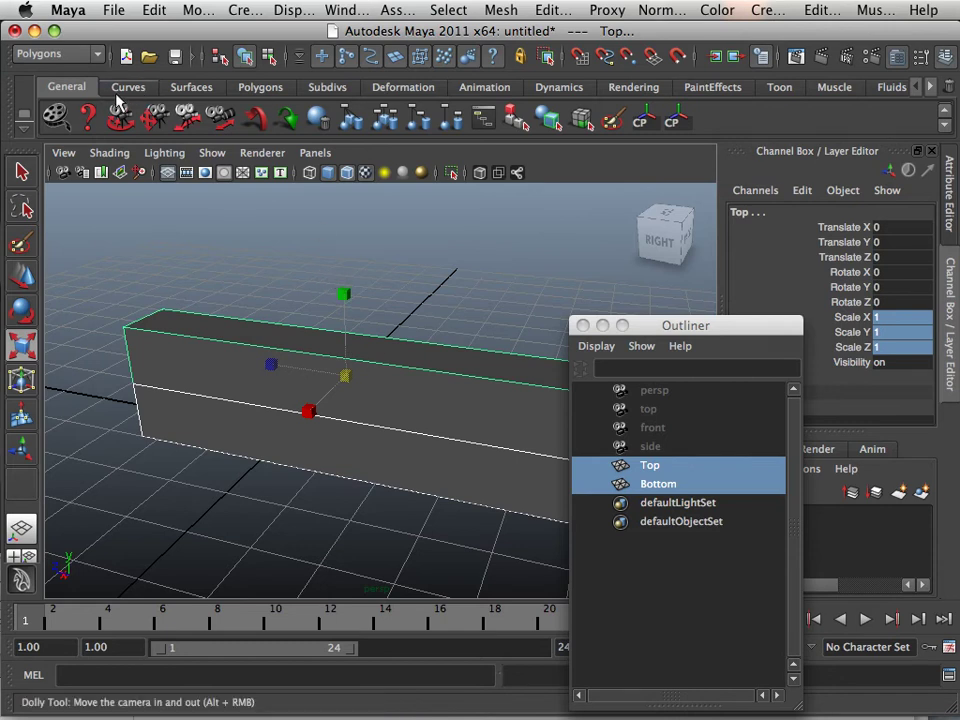
Group Top and Bottom into group1 and expand it in the Outliner.
{"action": "left_click", "coordinate": [358, 124]}
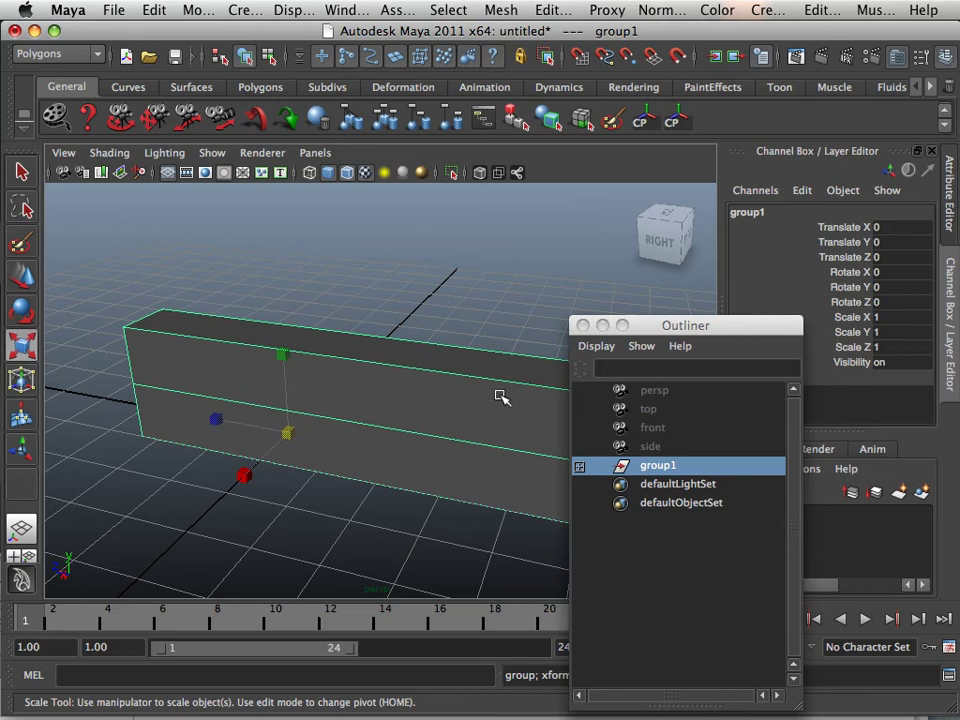
{"action": "left_click", "coordinate": [580, 467]}
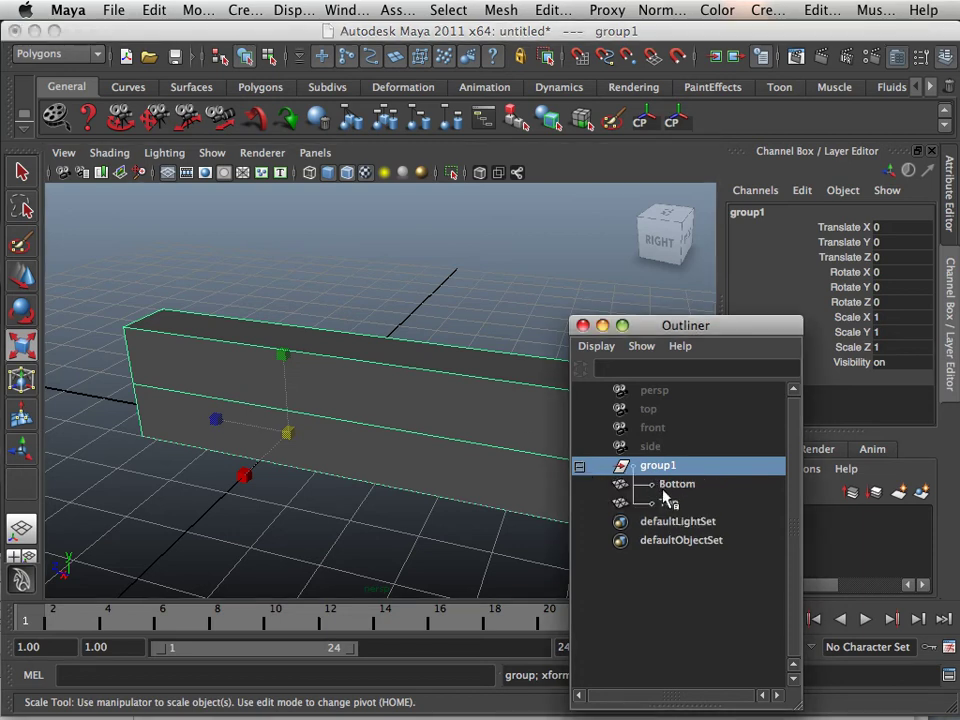
{"action": "left_click", "coordinate": [664, 489]}
{"action": "left_click", "coordinate": [666, 503]}
{"action": "left_click", "coordinate": [662, 466]}
Center group1's pivot on the boxes with Modify > Center Pivot.
{"action": "left_click_drag", "start_coordinate": [546, 465], "coordinate": [418, 450], "text": "alt"}
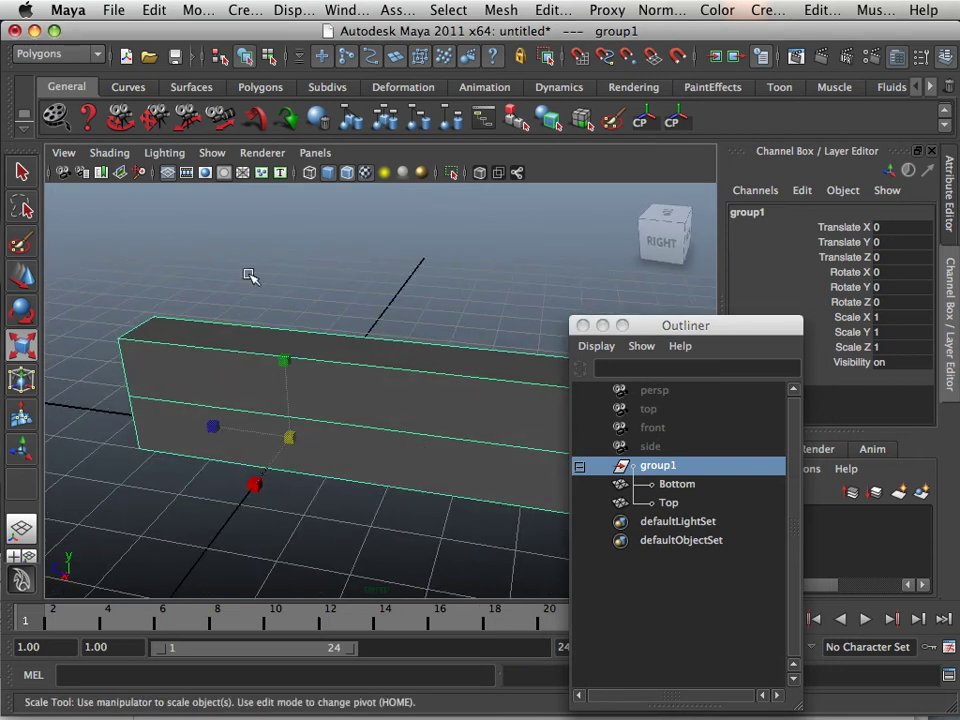
{"action": "left_click", "coordinate": [193, 10]}
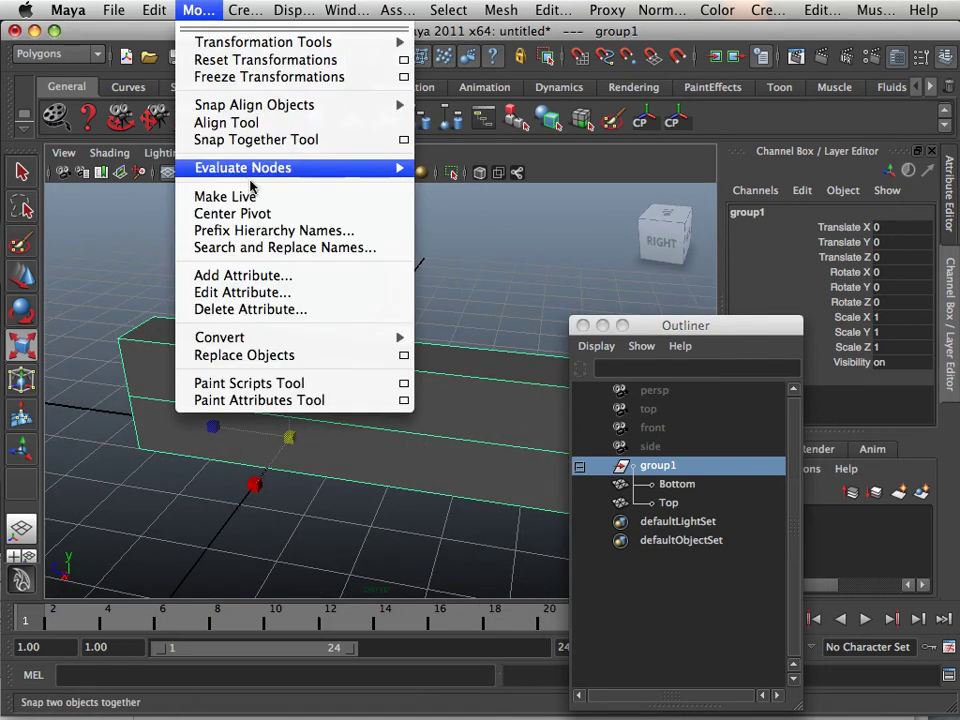
{"action": "left_click", "coordinate": [250, 213]}
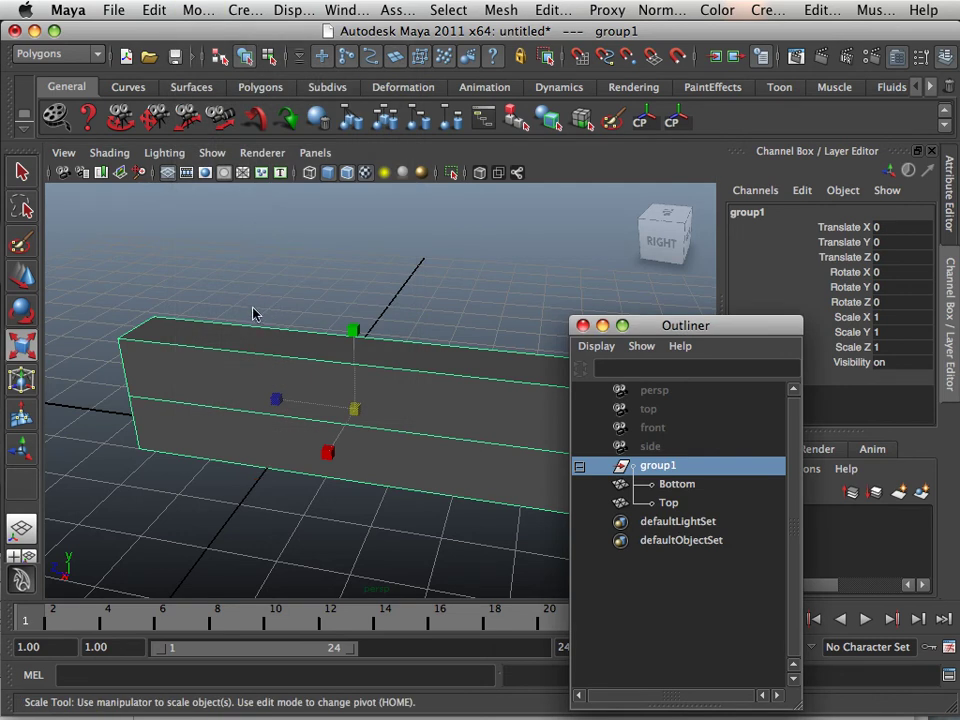
Add Modify > Center Pivot to the Polygons shelf and test the new CP button.
{"action": "left_click", "coordinate": [266, 88]}
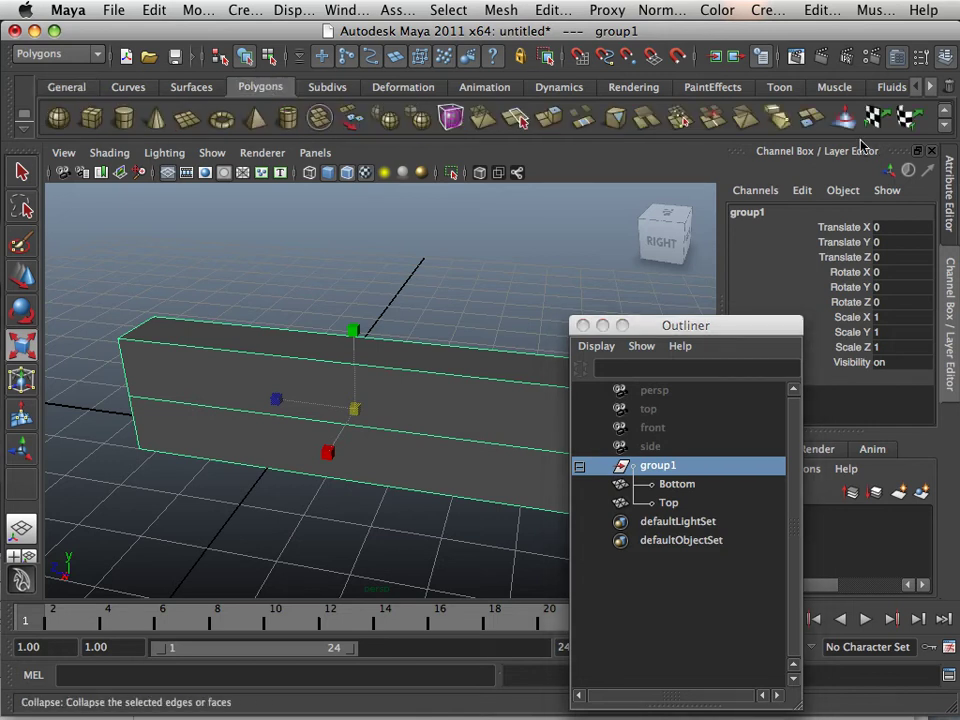
{"action": "left_click", "coordinate": [945, 124]}
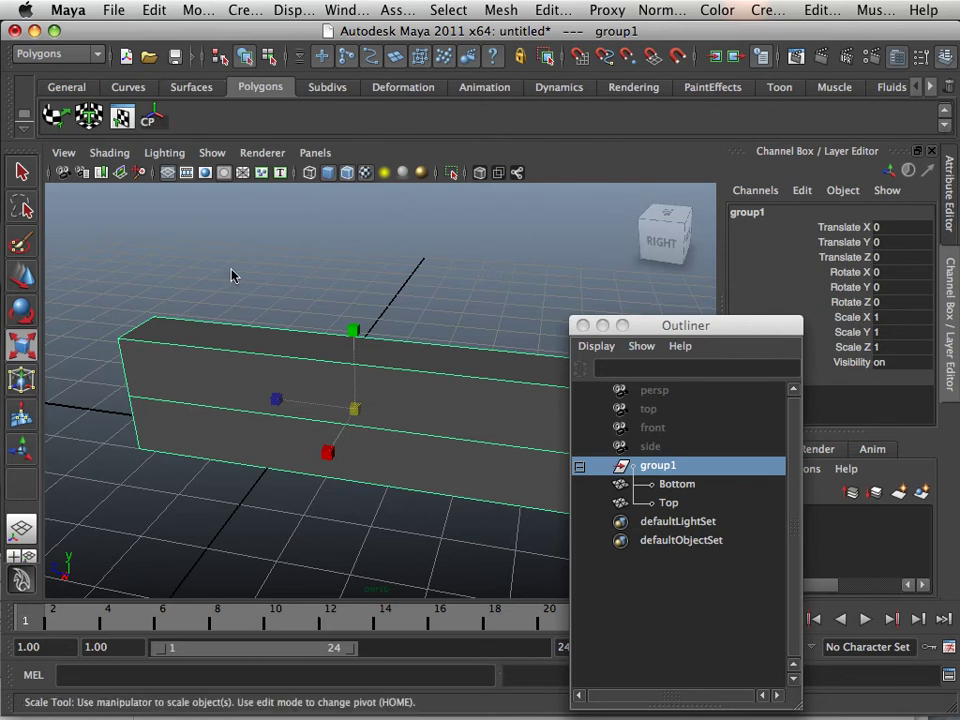
{"action": "left_click", "coordinate": [183, 14]}
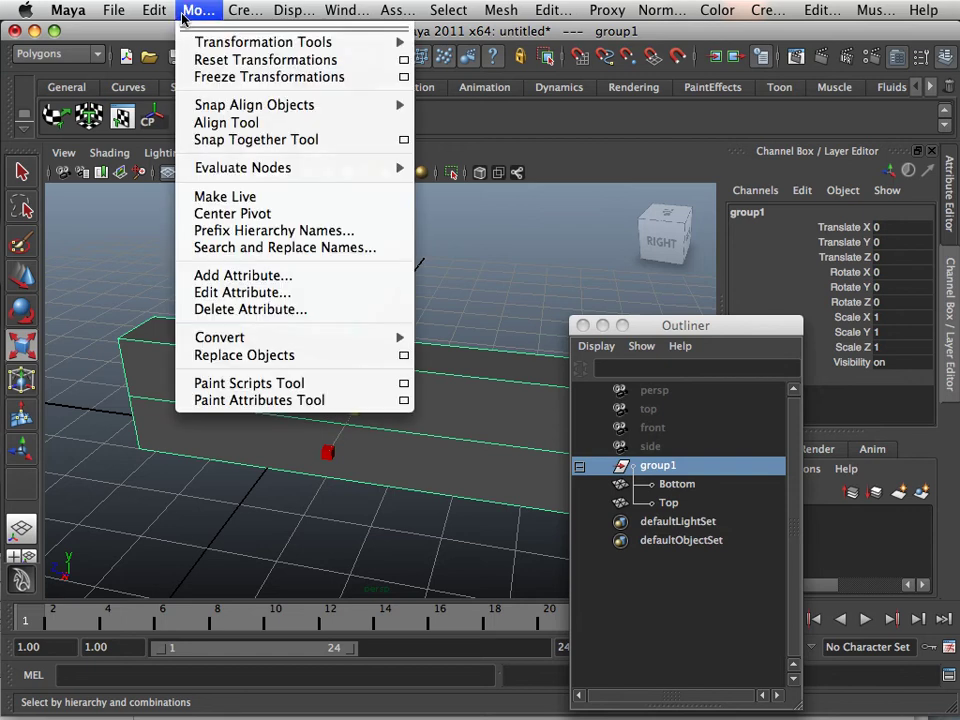
{"action": "left_click", "coordinate": [228, 214]}
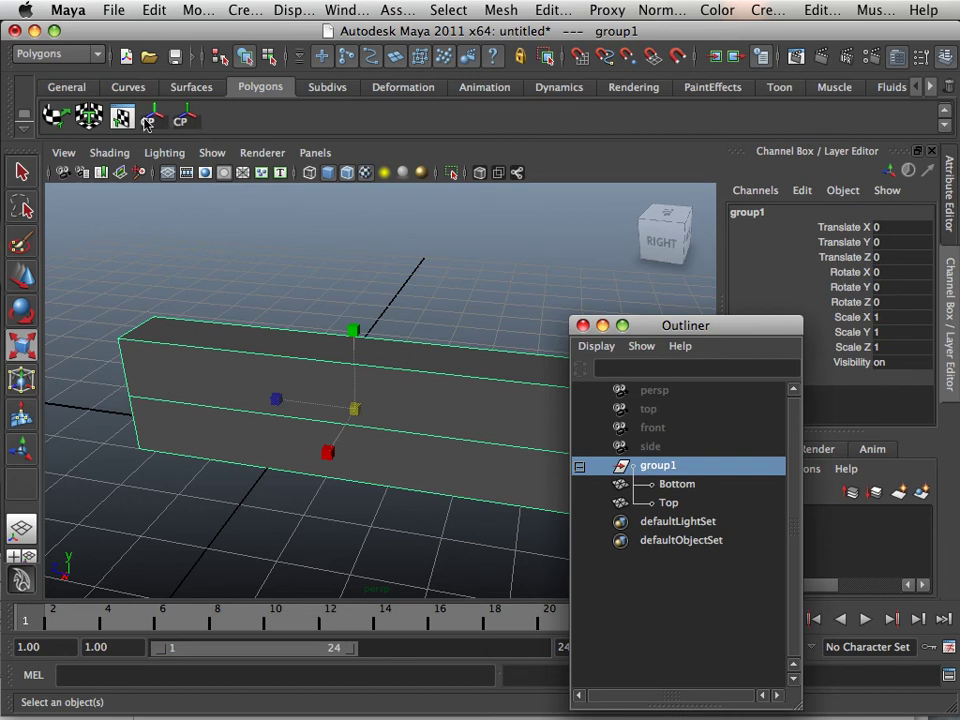
{"action": "left_click", "coordinate": [178, 124]}
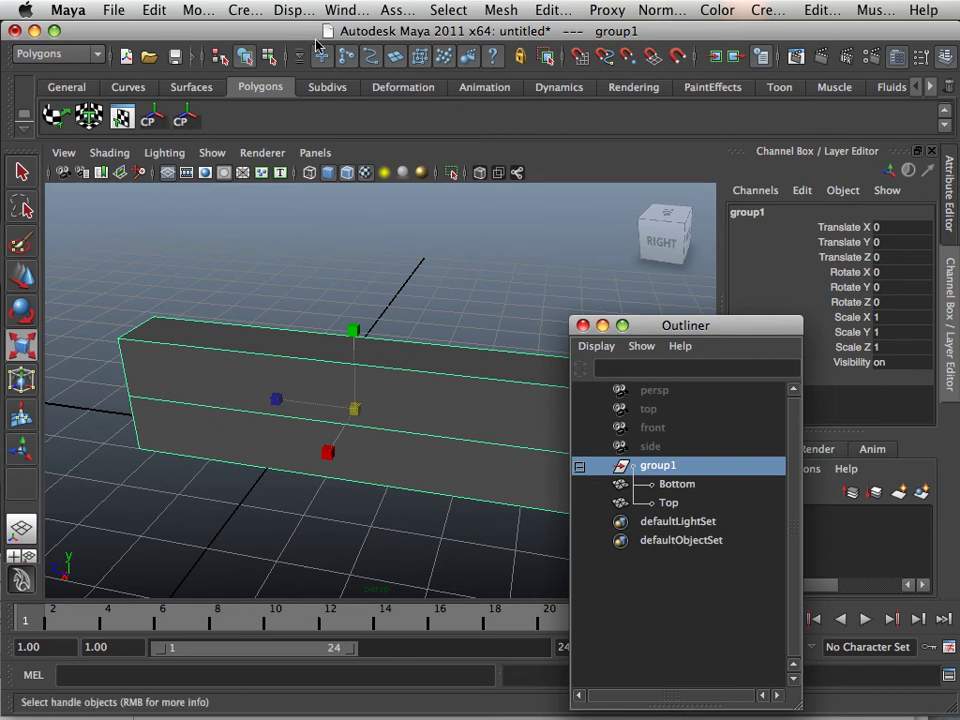
Delete the second Center Pivot item from the Polygons shelf in the Shelf Editor.
{"action": "left_click", "coordinate": [292, 11]}
{"action": "mouse_move", "coordinate": [341, 11]}
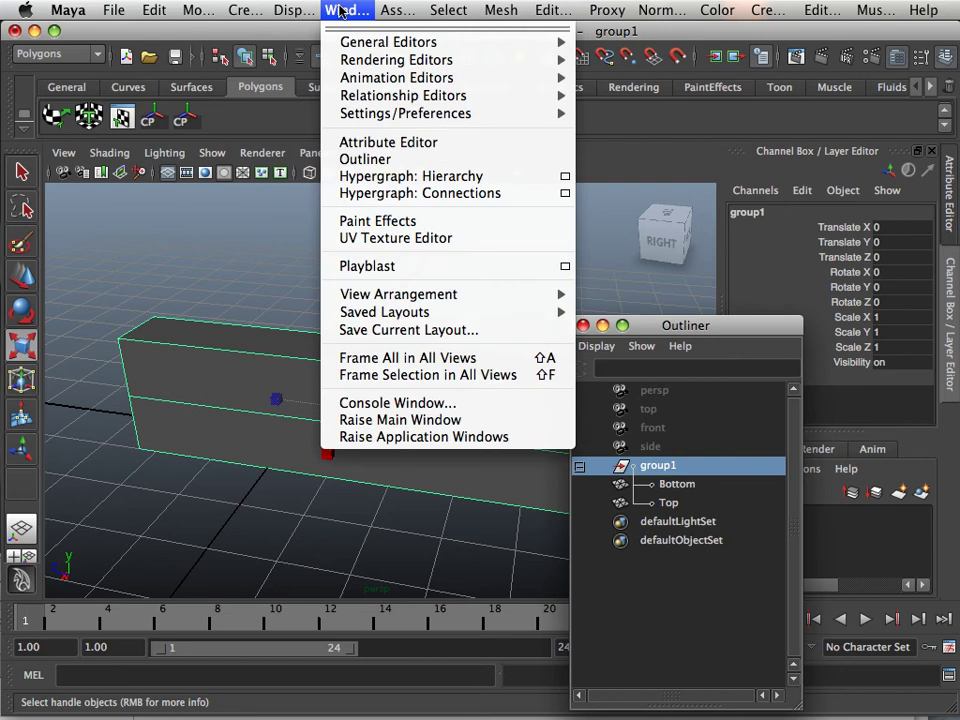
{"action": "mouse_move", "coordinate": [381, 115]}
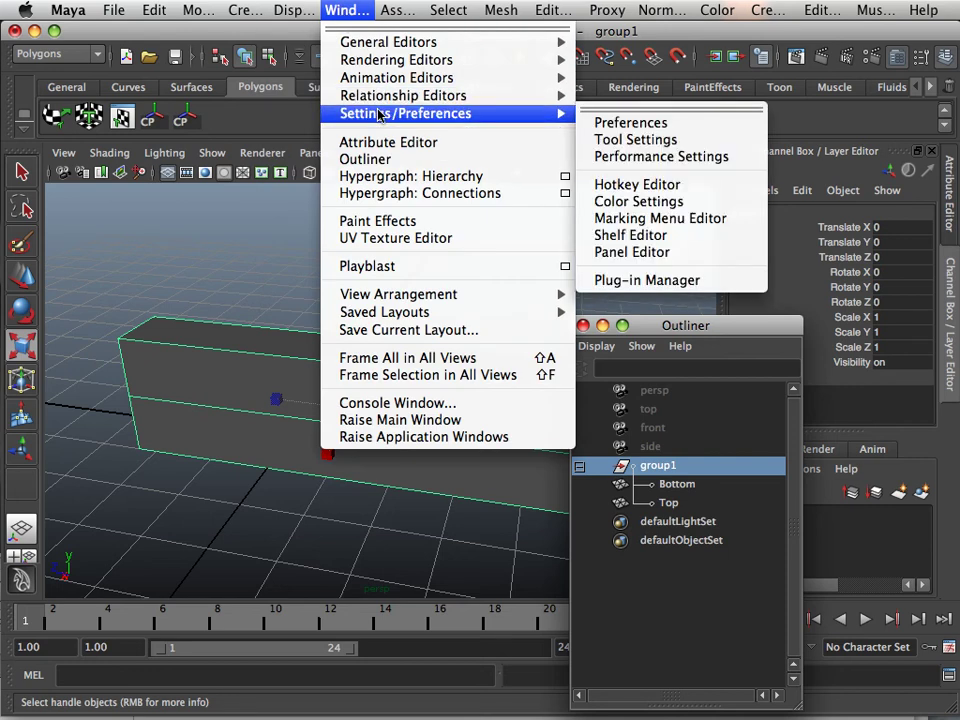
{"action": "left_click", "coordinate": [630, 237]}
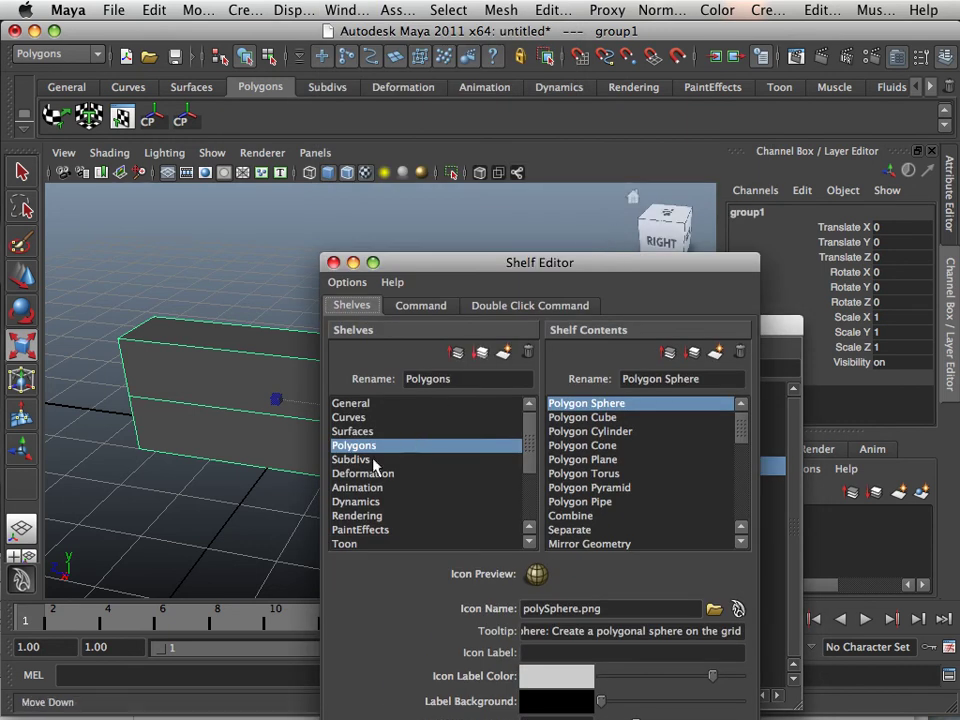
{"action": "scroll", "coordinate": [714, 471], "scroll_direction": "down", "scroll_amount": 5}
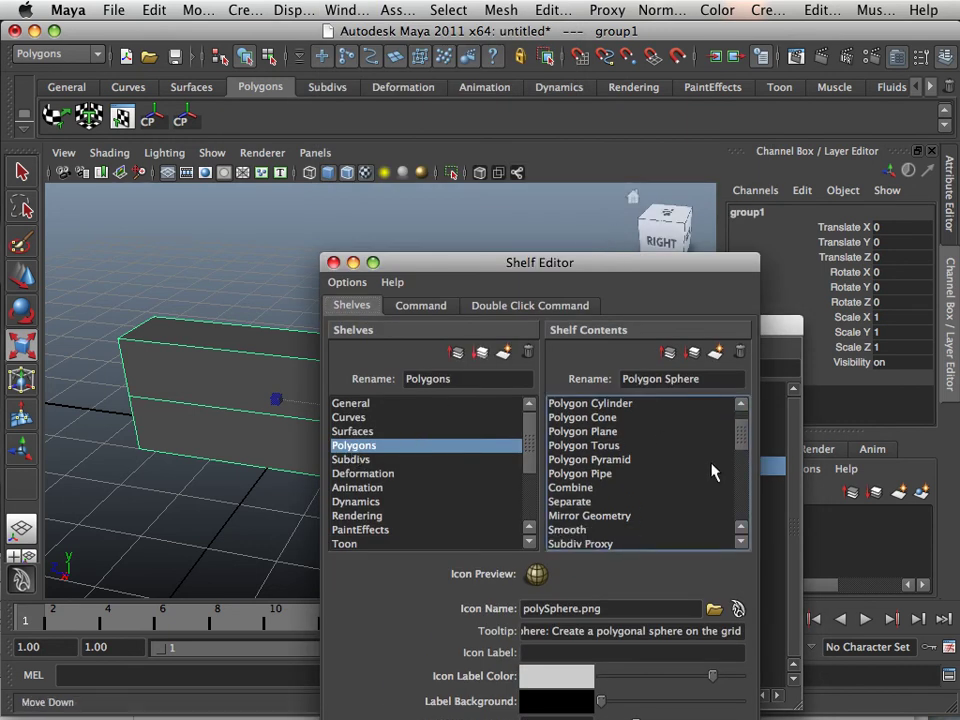
{"action": "left_click_drag", "start_coordinate": [741, 450], "coordinate": [746, 525]}
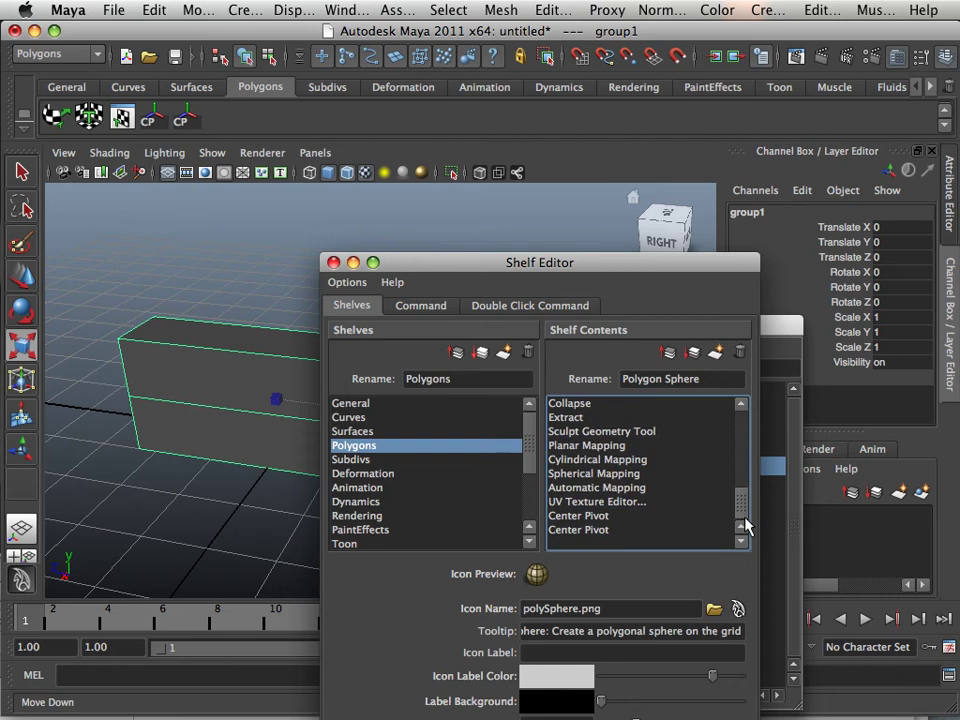
{"action": "left_click", "coordinate": [601, 530]}
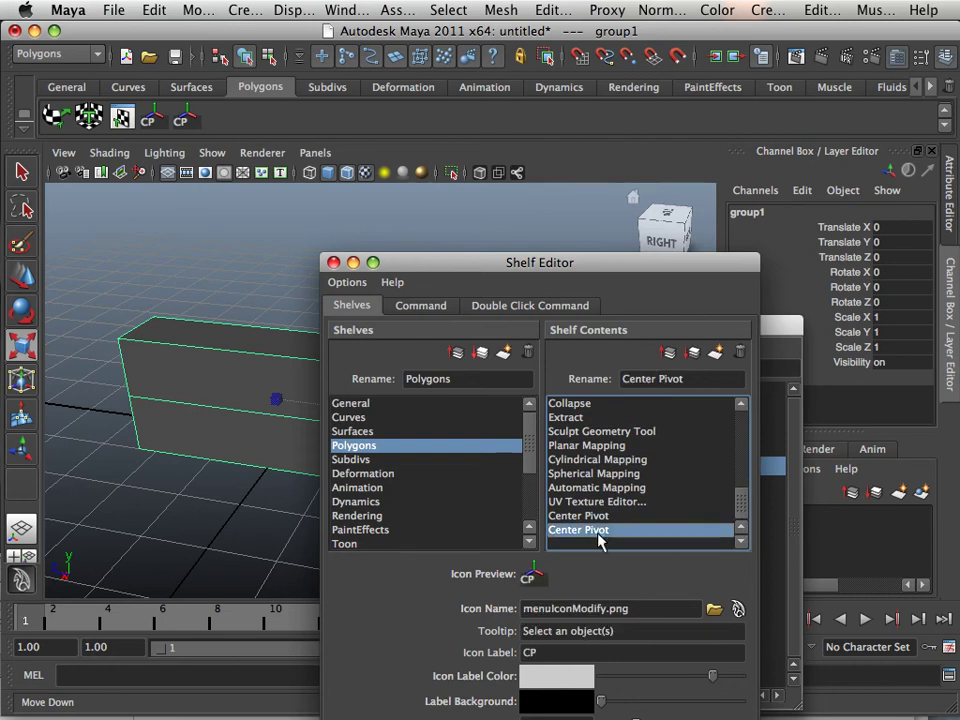
{"action": "left_click", "coordinate": [740, 355]}
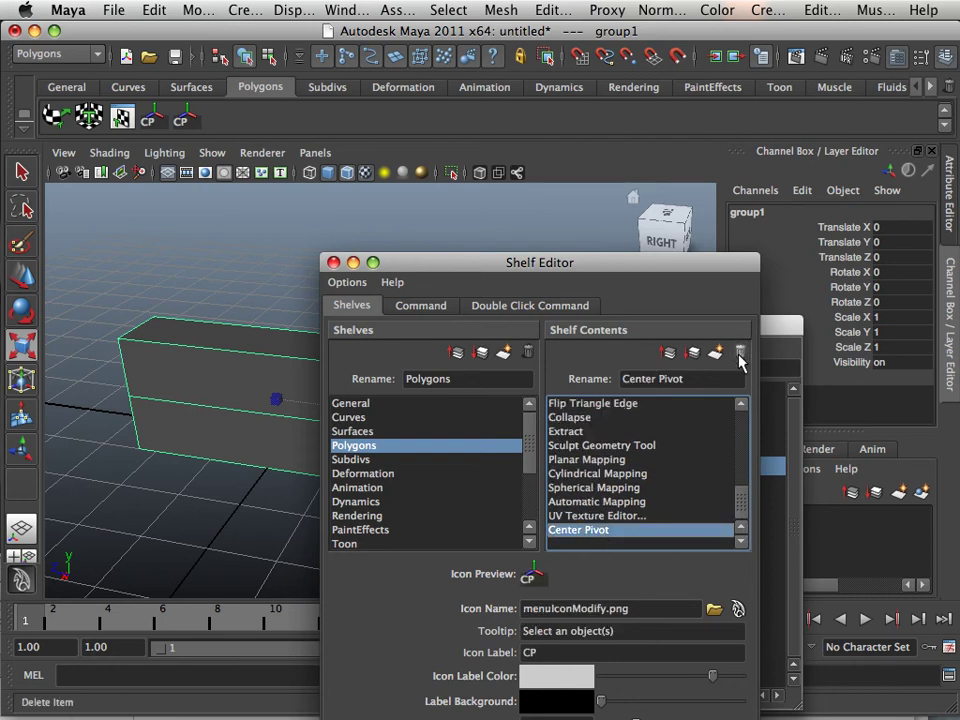
{"action": "left_click", "coordinate": [333, 263]}
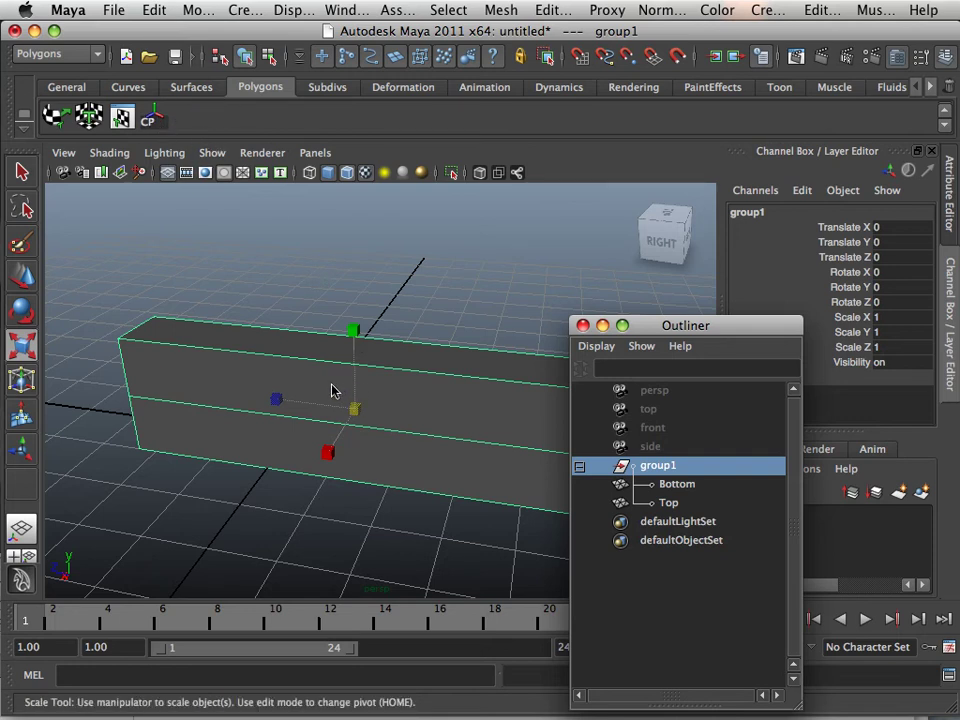
Drag Bottom and Top out of group1 in the Outliner and delete the empty group1.
{"action": "left_click_drag", "start_coordinate": [714, 325], "coordinate": [643, 176]}
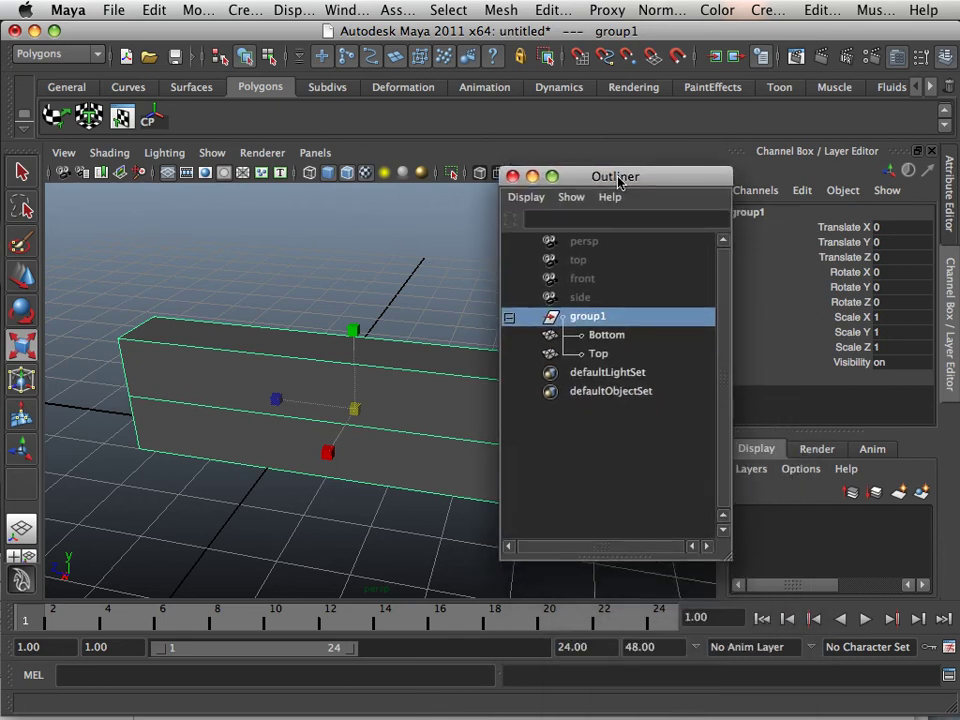
{"action": "left_click", "coordinate": [592, 338]}
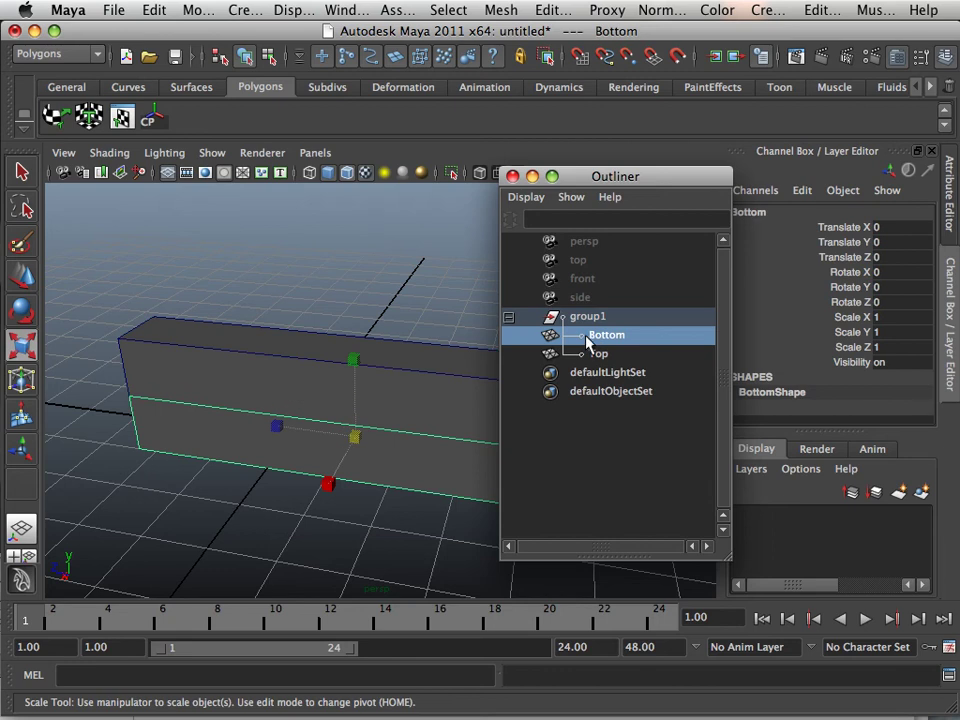
{"action": "middle_click_drag", "start_coordinate": [588, 340], "coordinate": [590, 440]}
{"action": "left_click", "coordinate": [604, 336]}
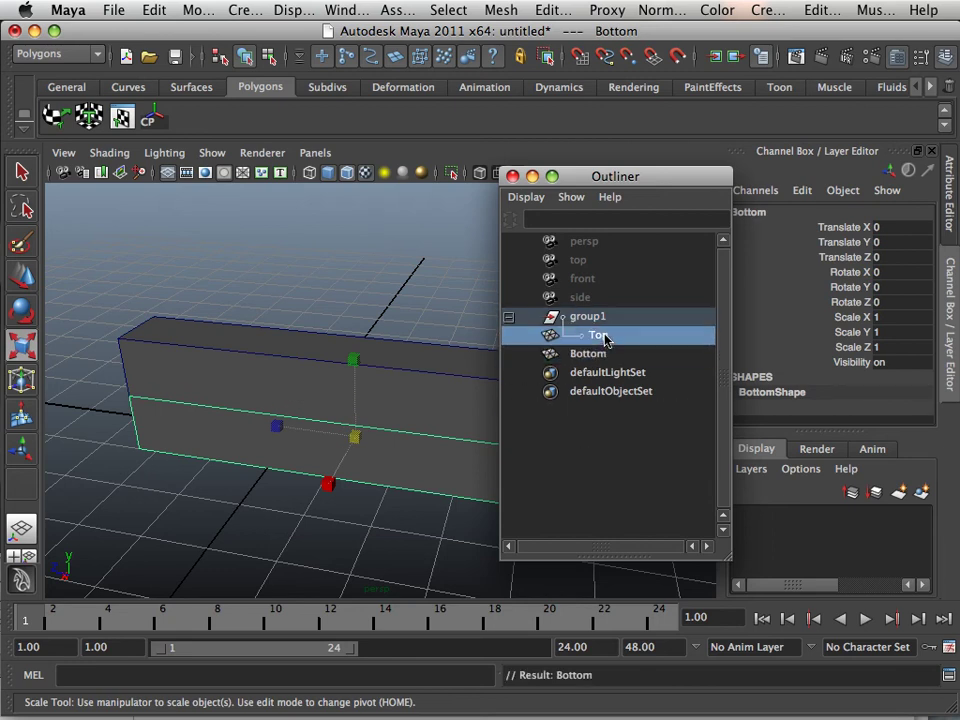
{"action": "middle_click_drag", "start_coordinate": [592, 338], "coordinate": [585, 470]}
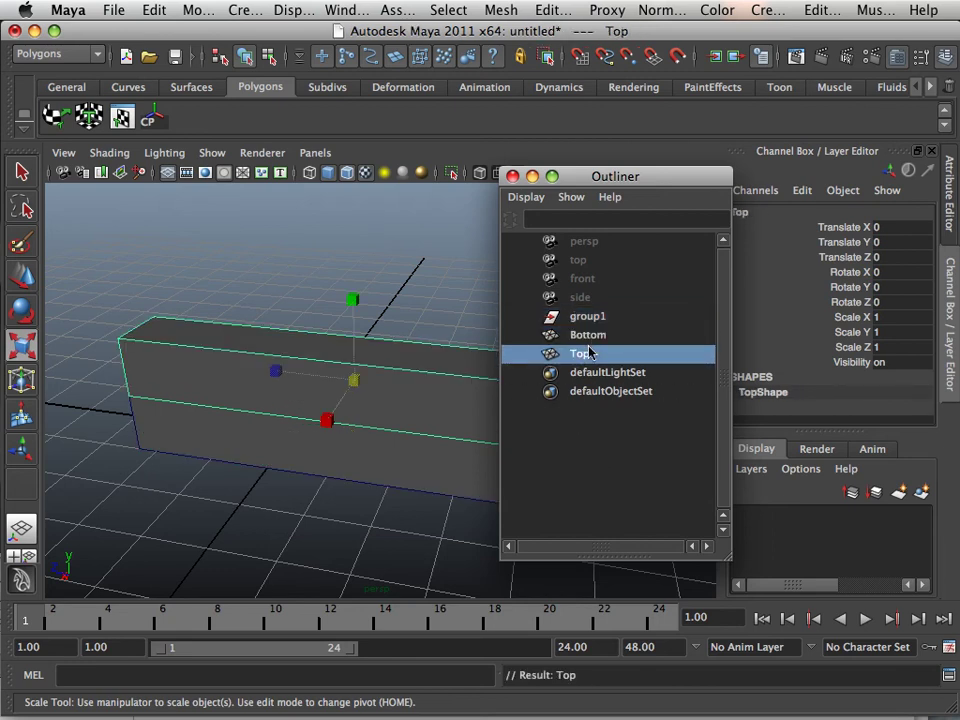
{"action": "left_click", "coordinate": [596, 318]}
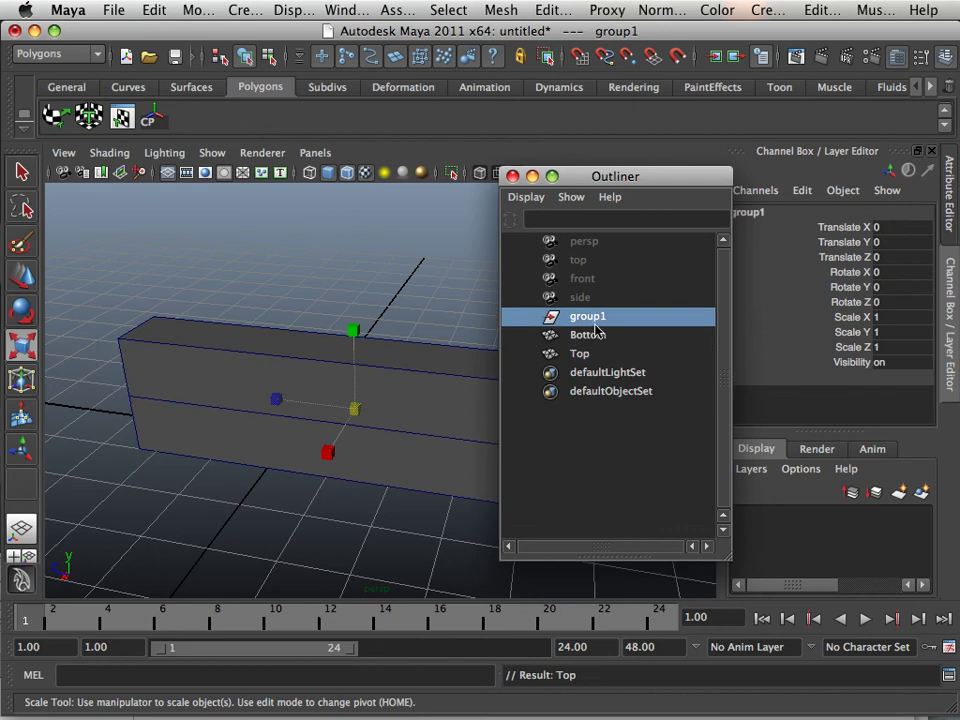
{"action": "key", "text": "Delete"}
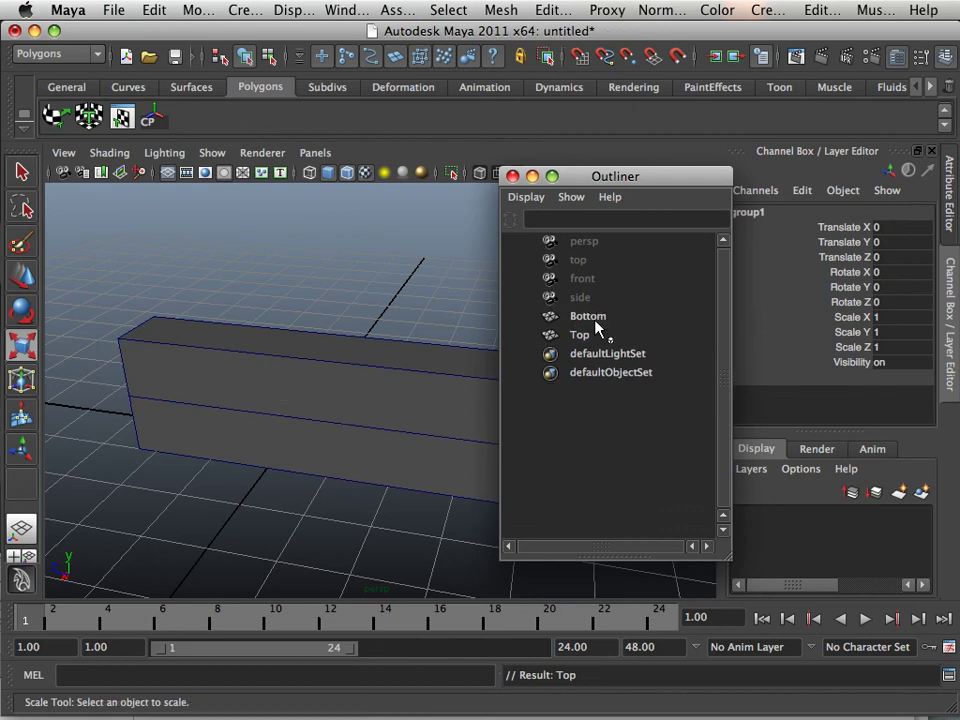
{"action": "mouse_move", "coordinate": [309, 400]}
{"action": "left_mouse_down", "text": "alt"}
{"action": "mouse_move", "coordinate": [334, 399]}
{"action": "mouse_move", "coordinate": [253, 401]}
{"action": "mouse_move", "coordinate": [324, 403]}
{"action": "mouse_move", "coordinate": [322, 388]}
{"action": "mouse_move", "coordinate": [296, 390]}
{"action": "left_mouse_up", "text": "alt"}
Select Bottom and Top and combine them with Mesh > Combine into polySurface1.
{"action": "left_click_drag", "start_coordinate": [331, 318], "coordinate": [250, 502]}
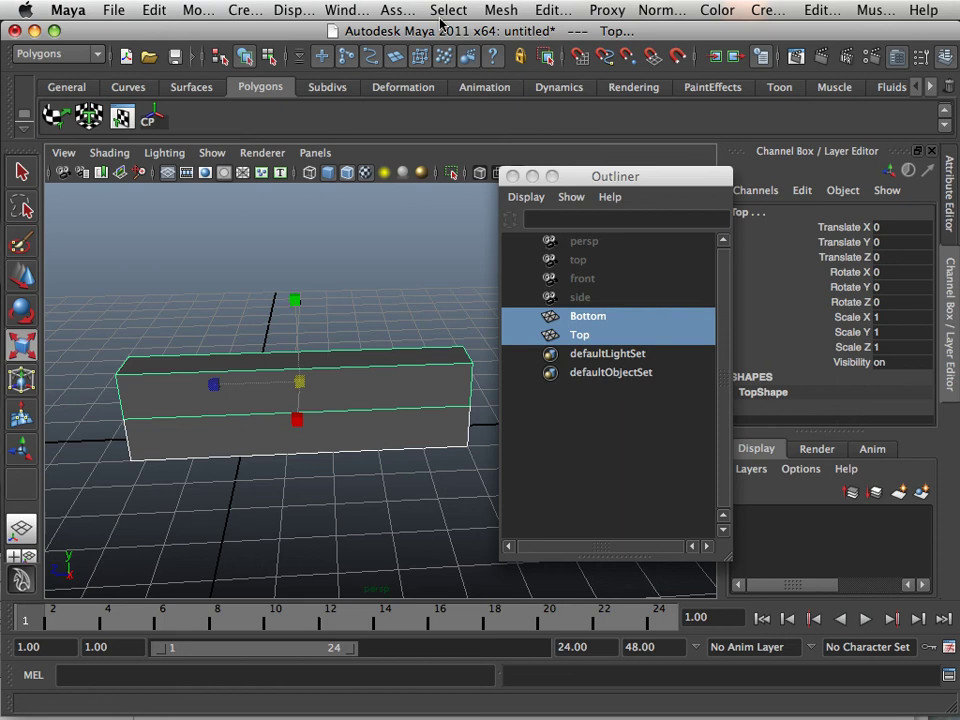
{"action": "left_click", "coordinate": [486, 10]}
{"action": "left_click", "coordinate": [514, 39]}
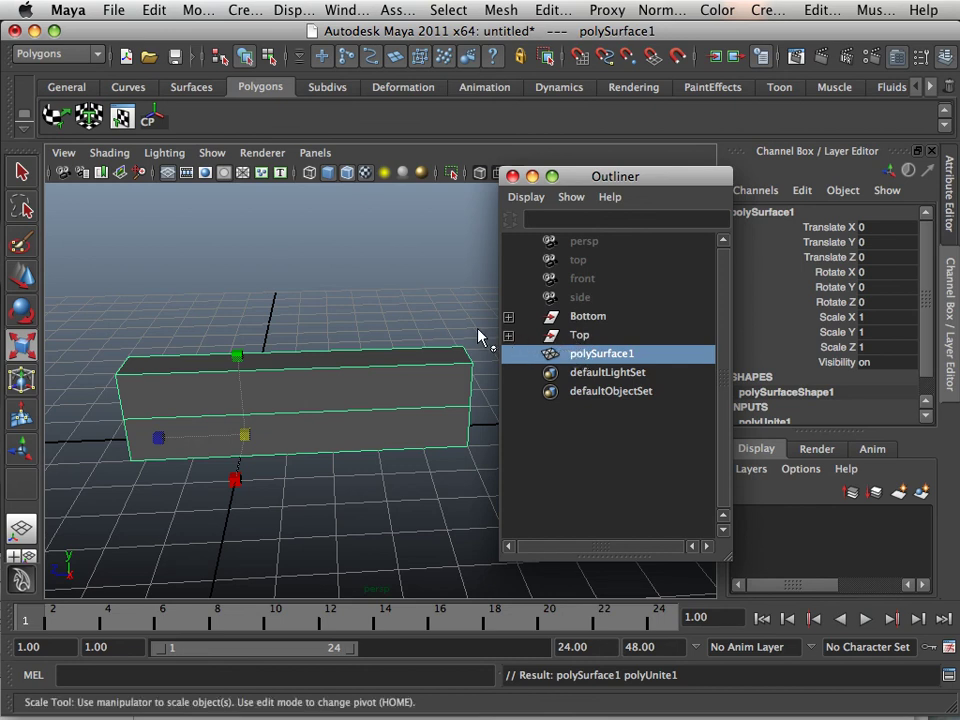
Delete polySurface1's history with Edit > Delete by Type > History.
{"action": "left_click", "coordinate": [160, 11]}
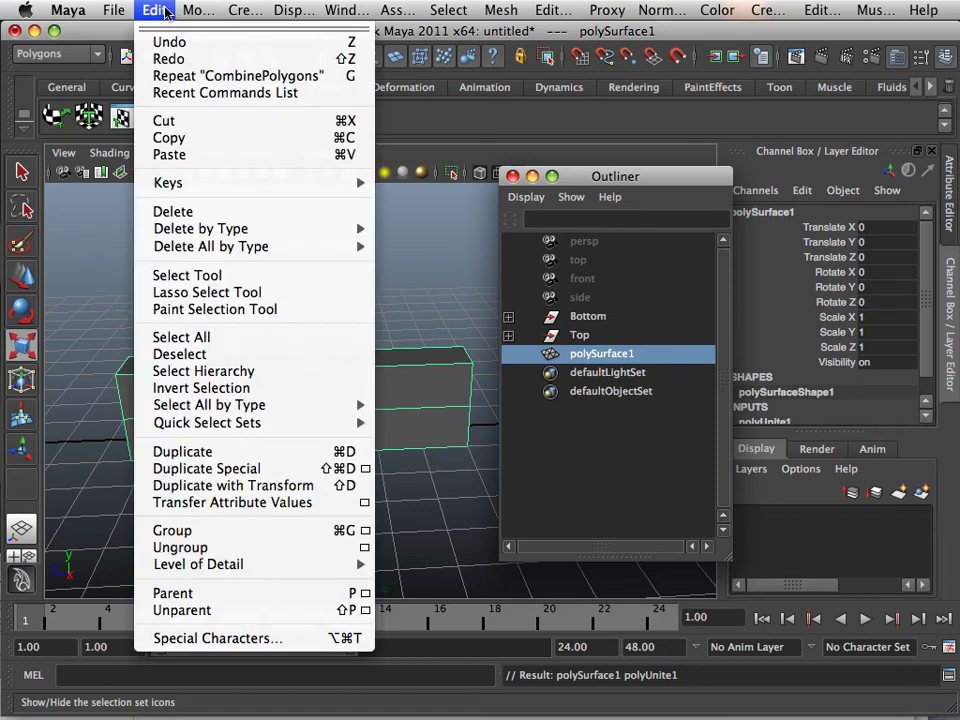
{"action": "mouse_move", "coordinate": [217, 231]}
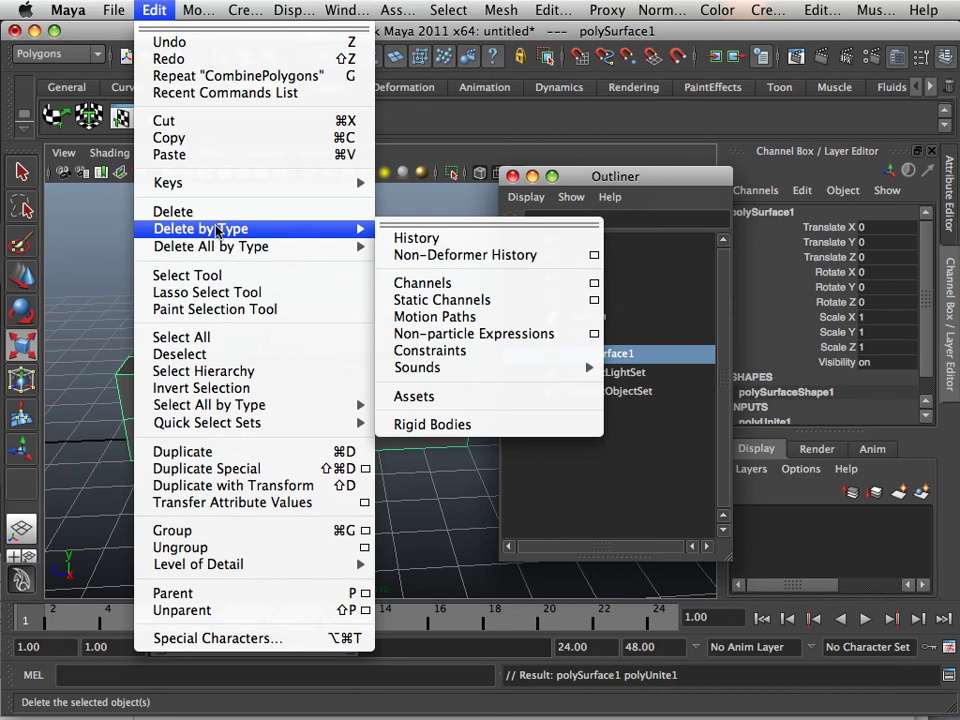
{"action": "left_click", "coordinate": [422, 242]}
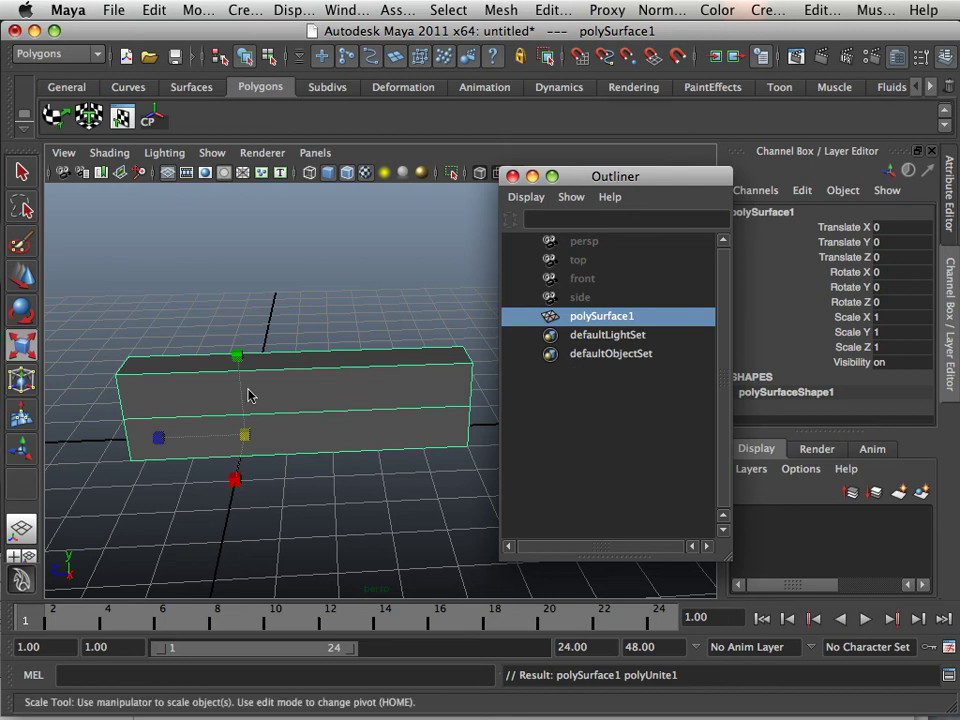
Center polySurface1's pivot with the CP shelf button and marquee-select the combined box.
{"action": "left_click", "coordinate": [150, 121]}
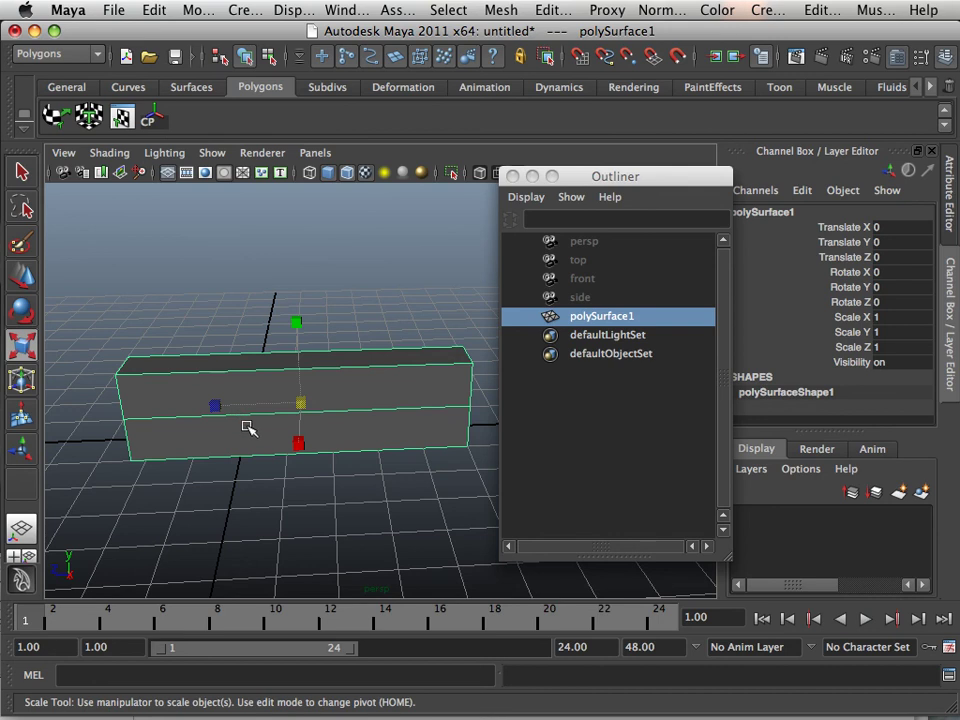
{"action": "left_click_drag", "start_coordinate": [246, 426], "coordinate": [233, 381], "text": "alt"}
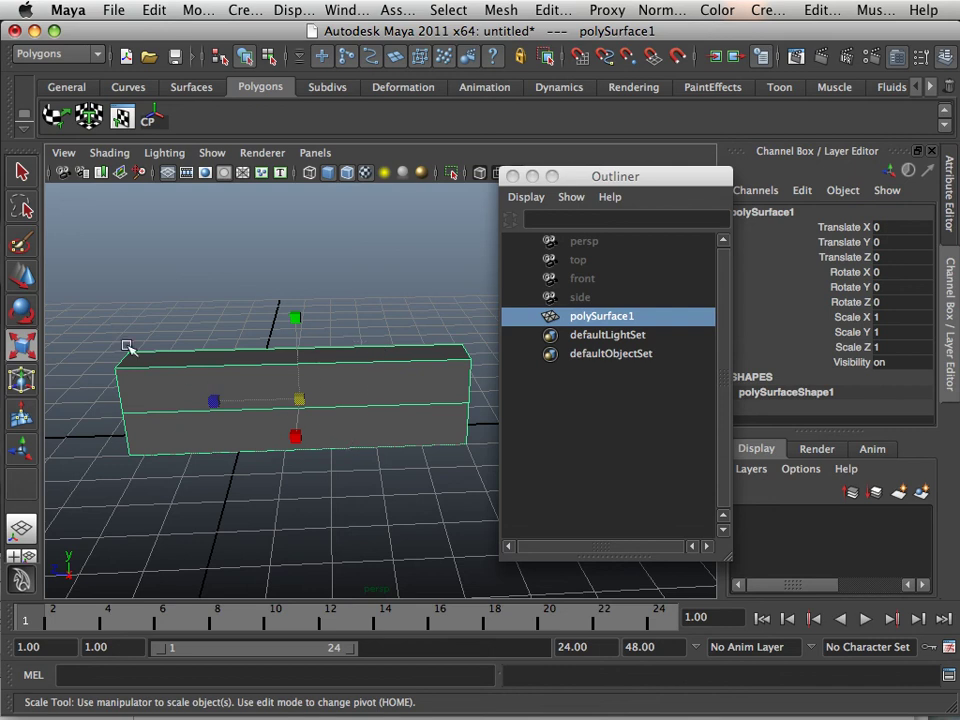
{"action": "left_click_drag", "start_coordinate": [112, 337], "coordinate": [482, 494]}
{"action": "left_click_drag", "start_coordinate": [366, 420], "coordinate": [306, 459], "text": "alt"}
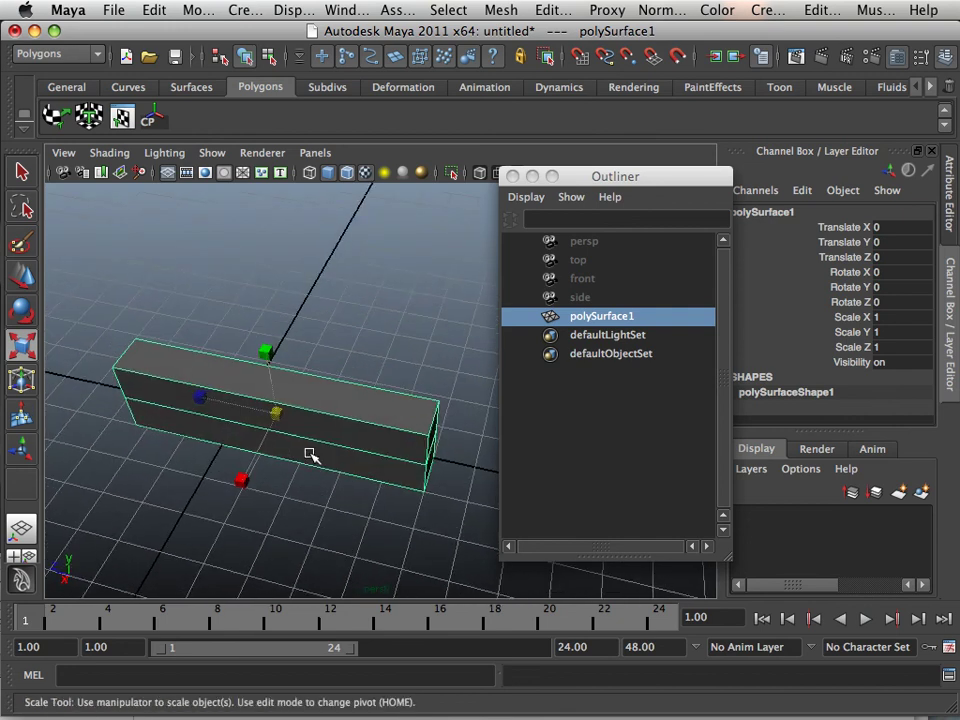
Separate polySurface1 into polySurface2 and polySurface3, and expand it in the Outliner.
{"action": "left_click", "coordinate": [501, 10]}
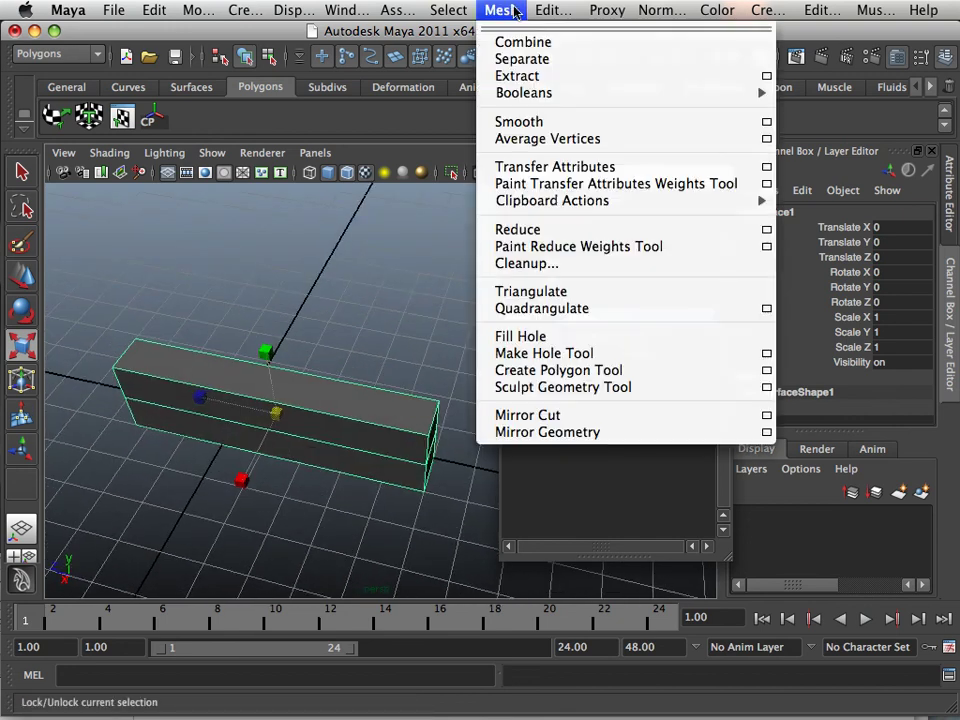
{"action": "left_click", "coordinate": [525, 58]}
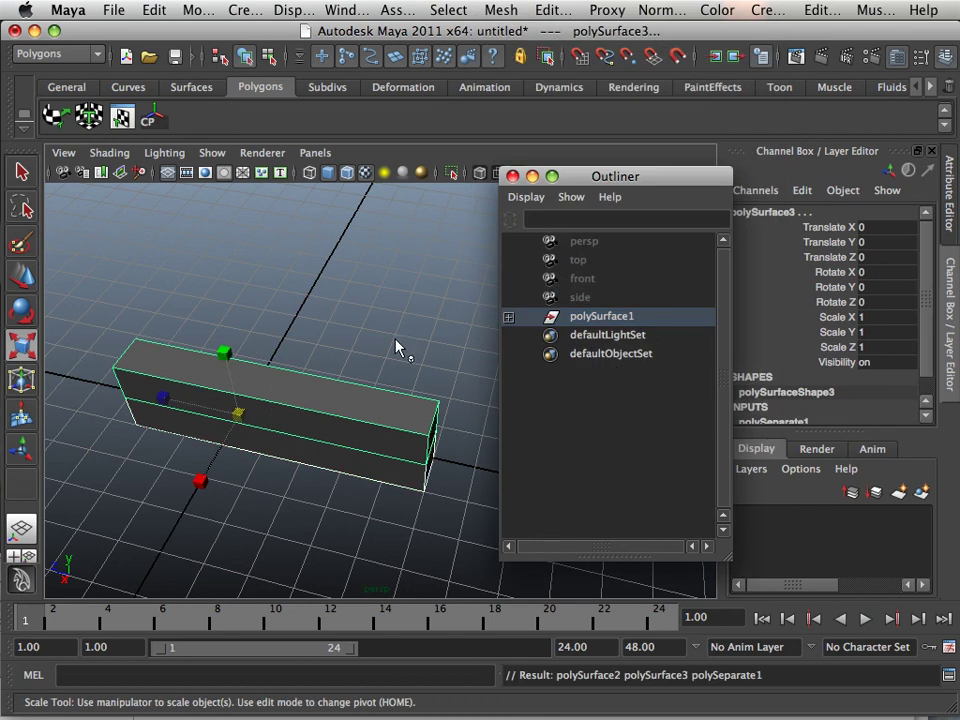
{"action": "left_click_drag", "start_coordinate": [396, 347], "coordinate": [448, 338], "text": "alt"}
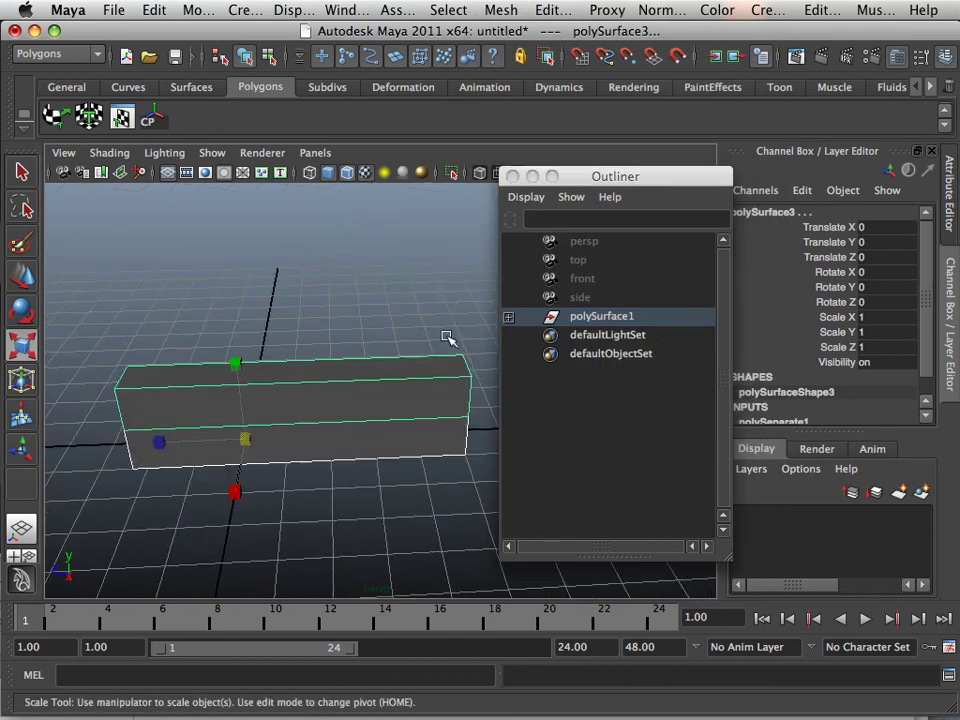
{"action": "left_click", "coordinate": [508, 318]}
{"action": "left_click", "coordinate": [508, 318]}
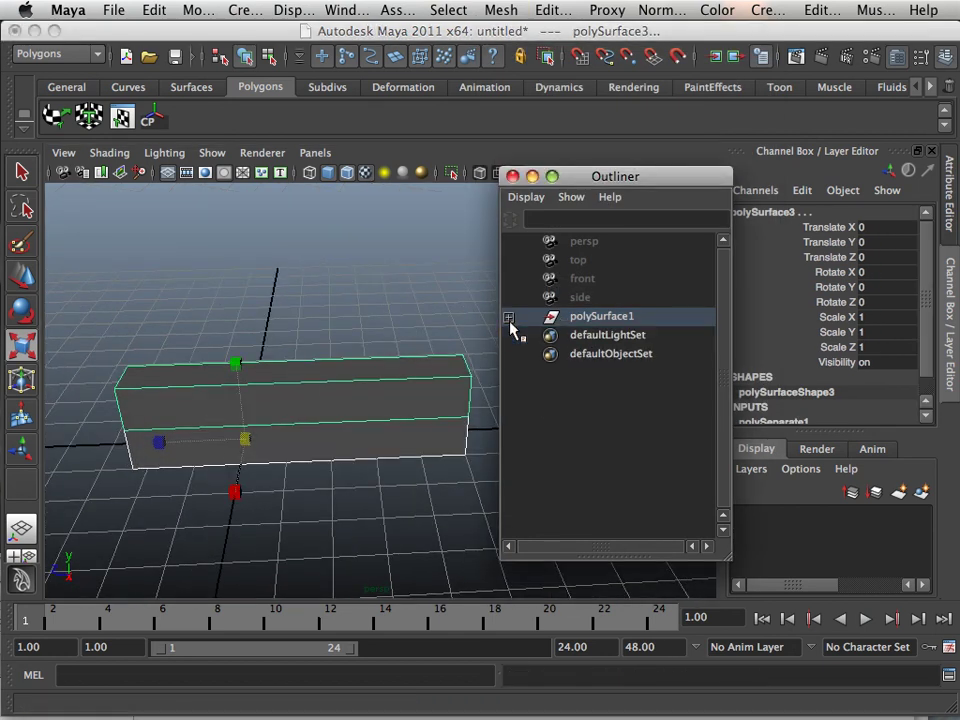
{"action": "left_click", "coordinate": [508, 318]}
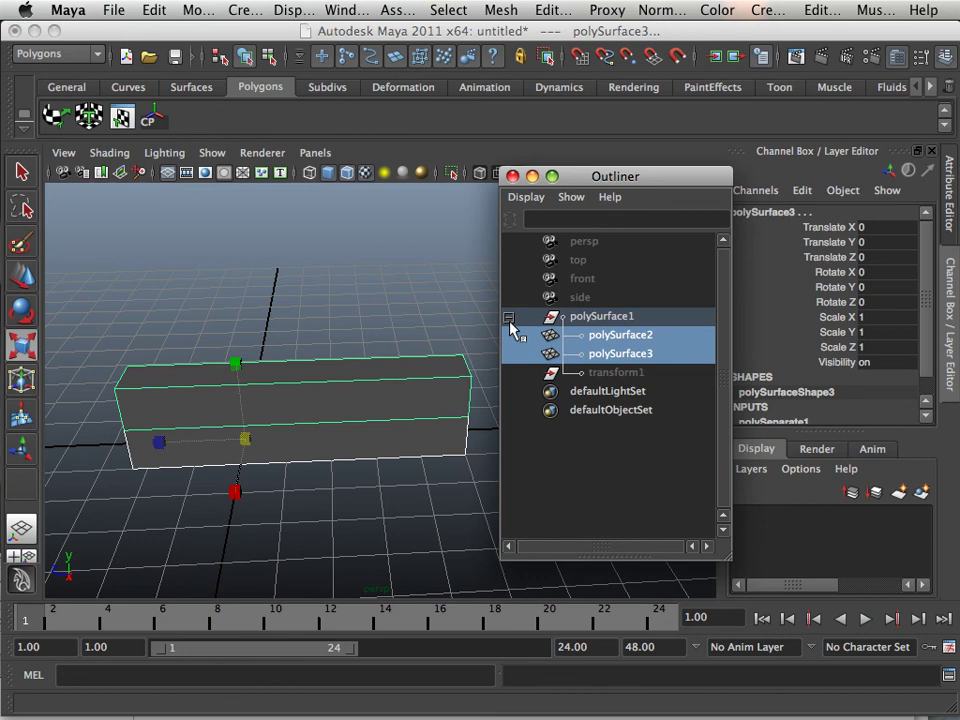
Move polySurface2 and polySurface3 out of the polySurface1 group to top level, then select both.
{"action": "left_click", "coordinate": [594, 336]}
{"action": "middle_click_drag", "start_coordinate": [594, 336], "coordinate": [568, 371]}
{"action": "left_click", "coordinate": [617, 338]}
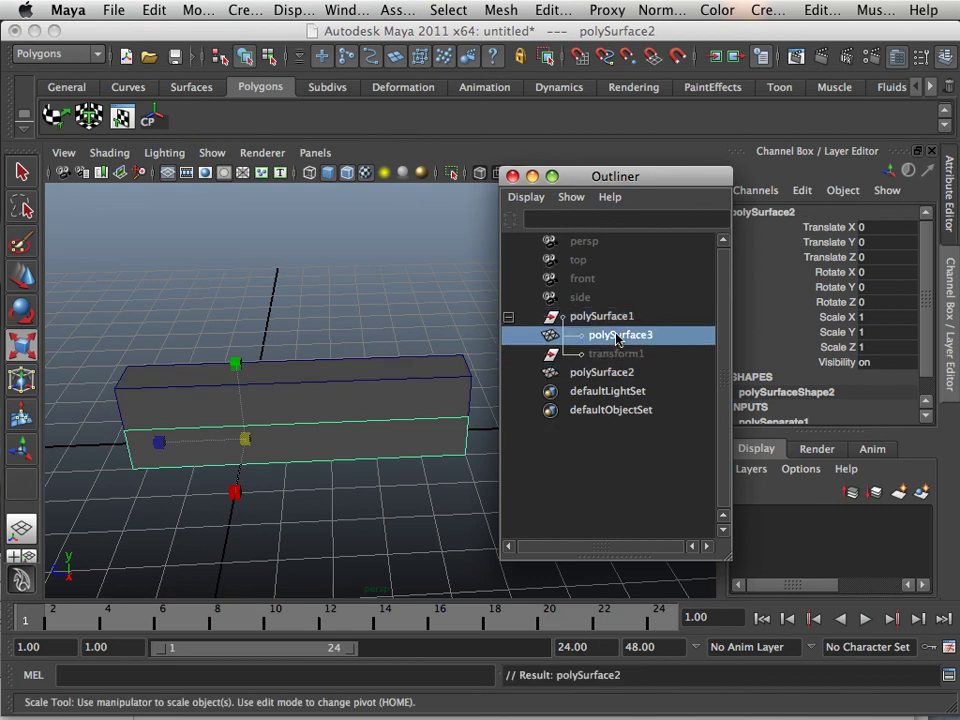
{"action": "left_click", "coordinate": [597, 322]}
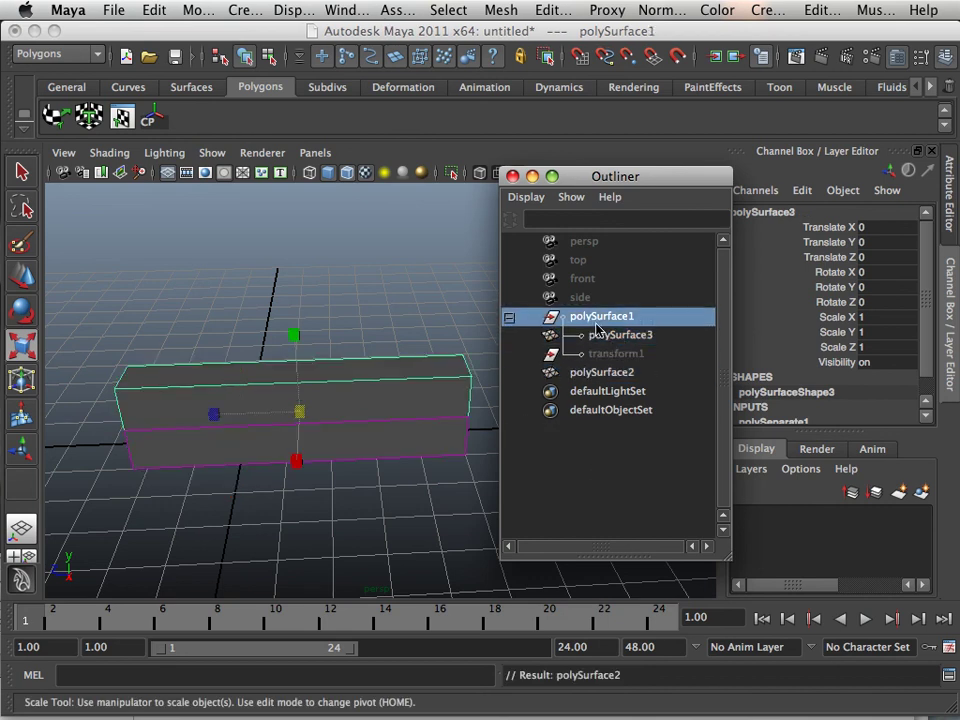
{"action": "left_click", "coordinate": [600, 335]}
{"action": "middle_click_drag", "start_coordinate": [600, 335], "coordinate": [589, 495]}
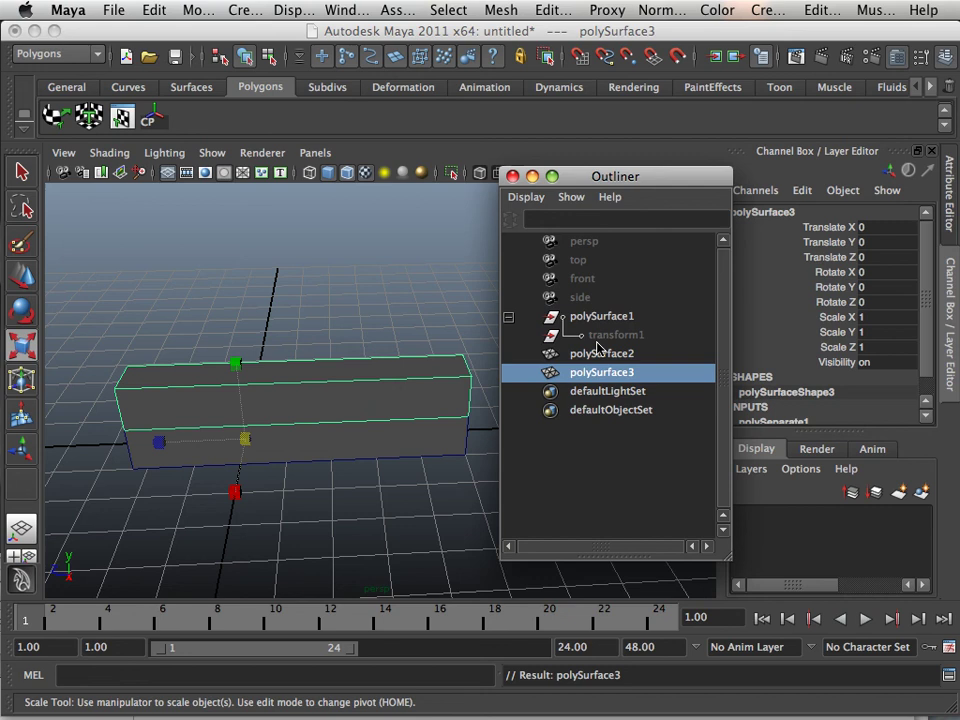
{"action": "left_click_drag", "start_coordinate": [349, 345], "coordinate": [328, 480]}
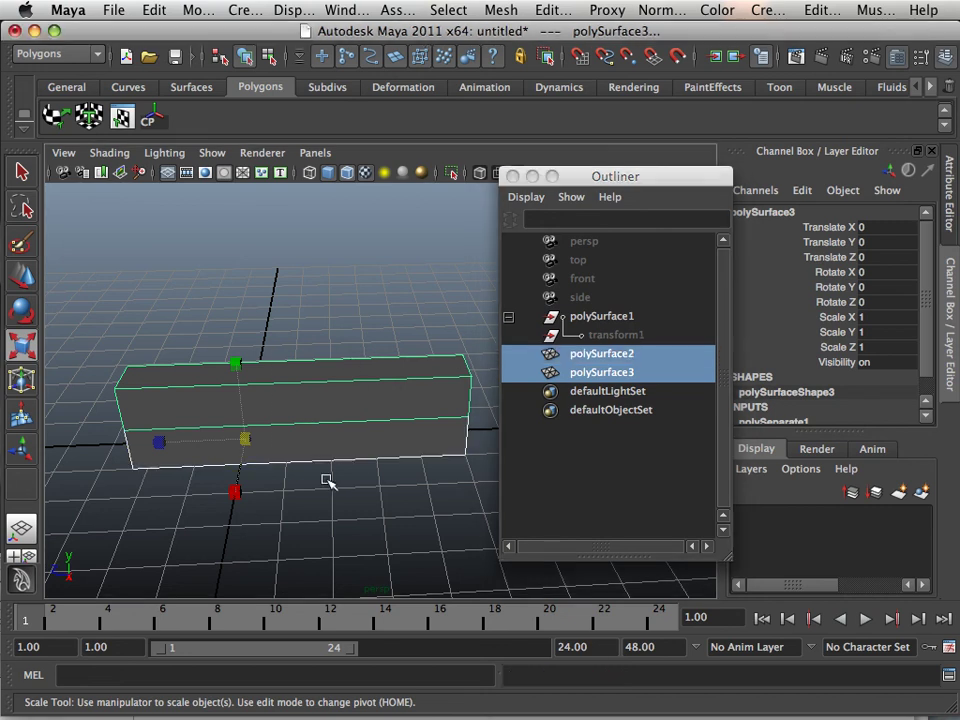
Delete history on both separated meshes and center their pivots.
{"action": "left_click", "coordinate": [156, 10]}
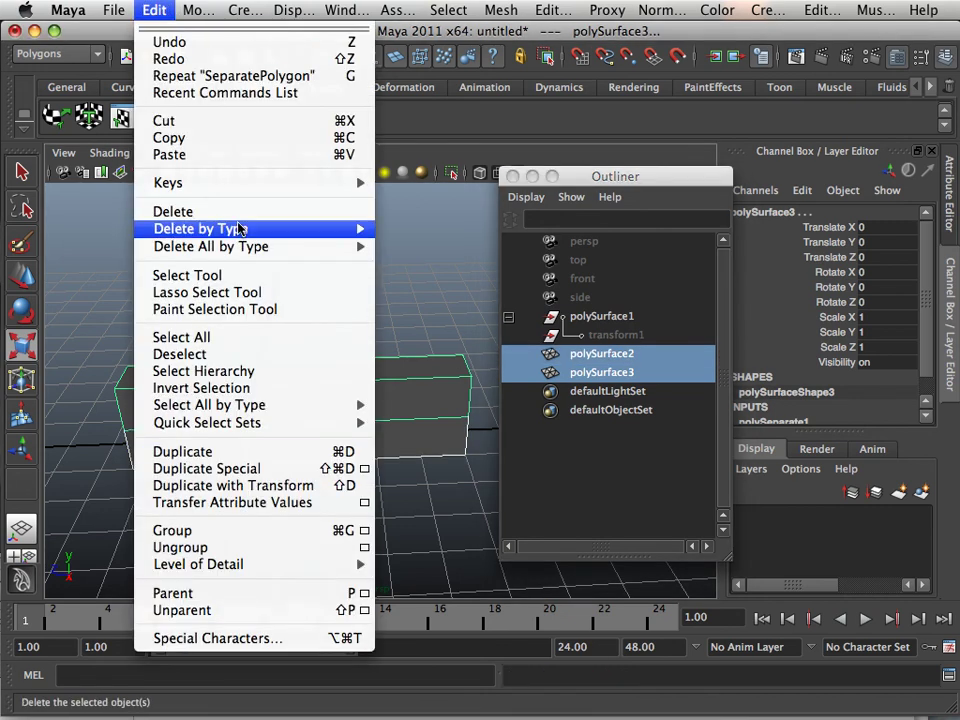
{"action": "mouse_move", "coordinate": [240, 228]}
{"action": "left_click", "coordinate": [390, 237]}
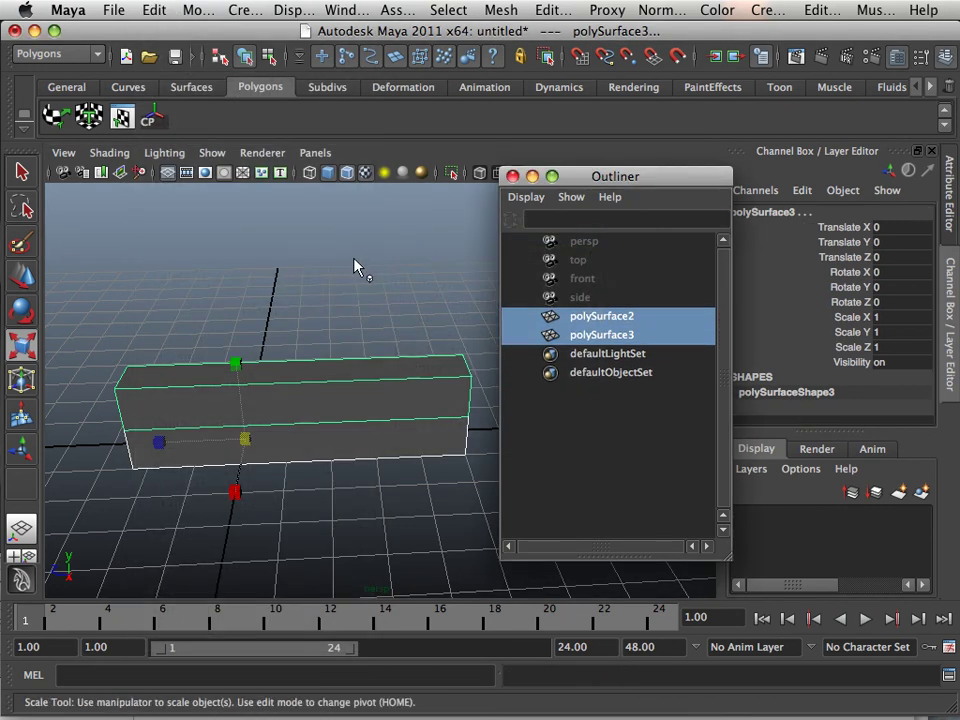
{"action": "left_click_drag", "start_coordinate": [332, 279], "coordinate": [300, 268], "text": "alt"}
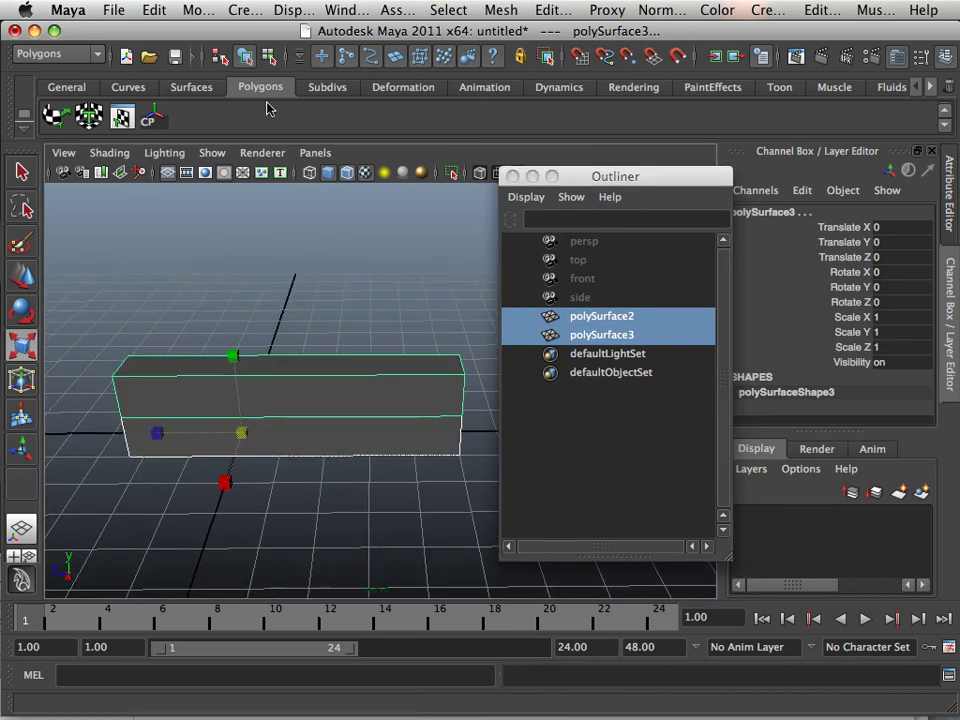
{"action": "left_click", "coordinate": [152, 120]}
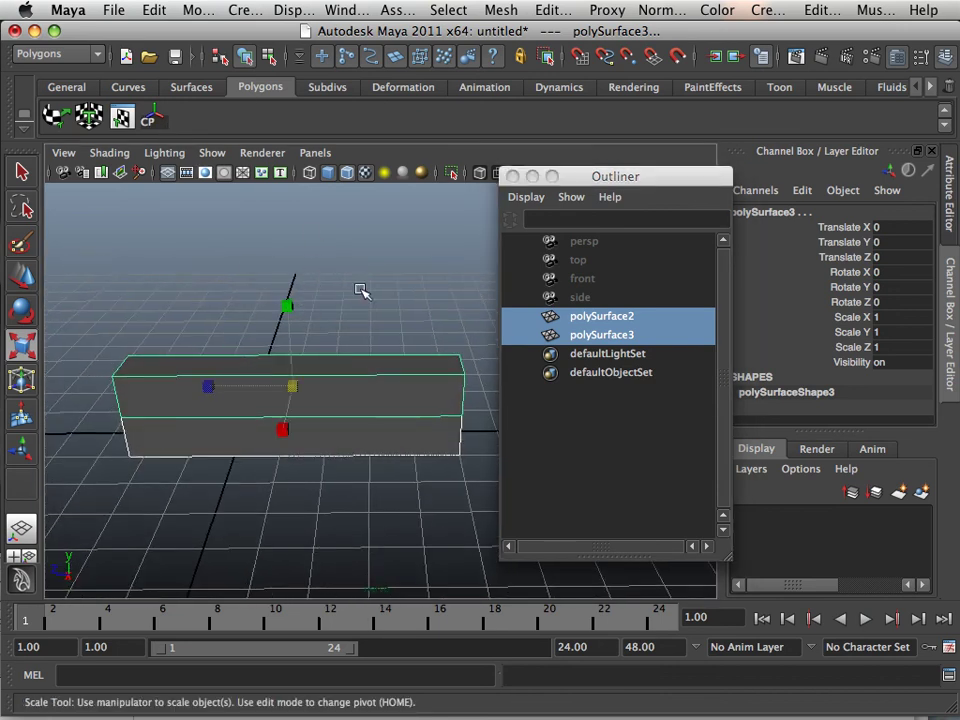
{"action": "left_click_drag", "start_coordinate": [362, 290], "coordinate": [289, 358], "text": "alt"}
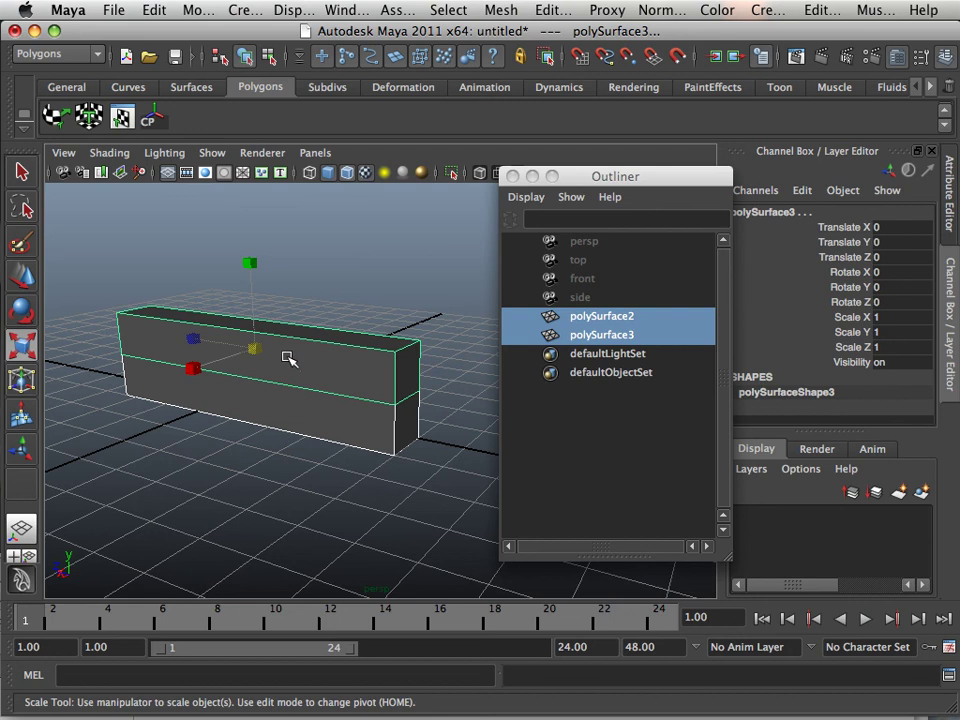
Check polySurface2 and polySurface3 individually, then reselect both meshes.
{"action": "left_click", "coordinate": [281, 452]}
{"action": "left_click_drag", "start_coordinate": [251, 414], "coordinate": [372, 358], "text": "alt"}
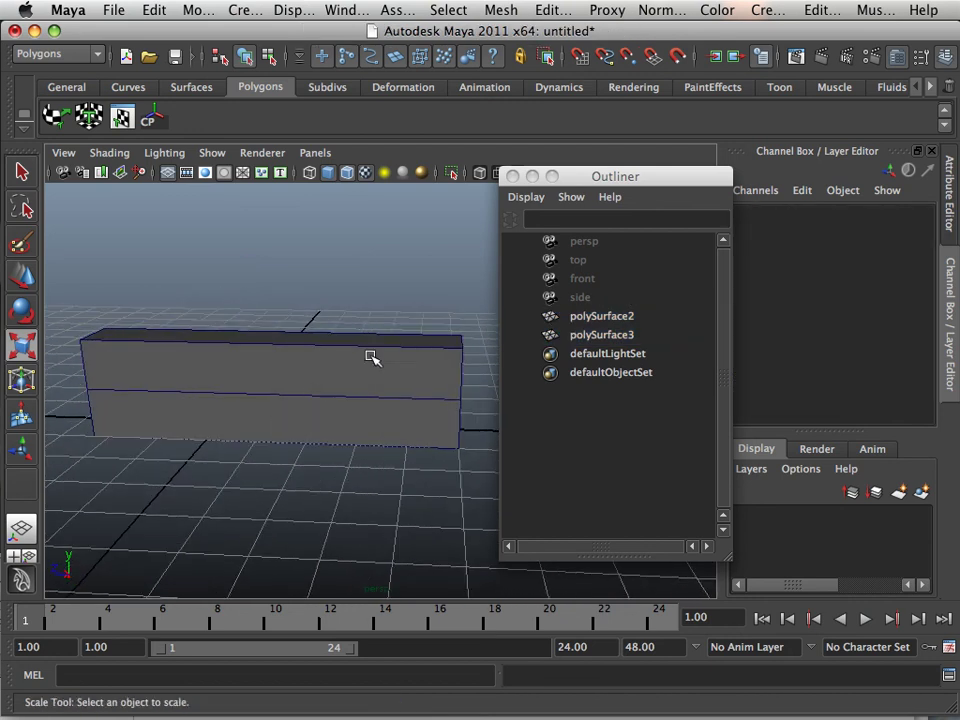
{"action": "left_click", "coordinate": [583, 324]}
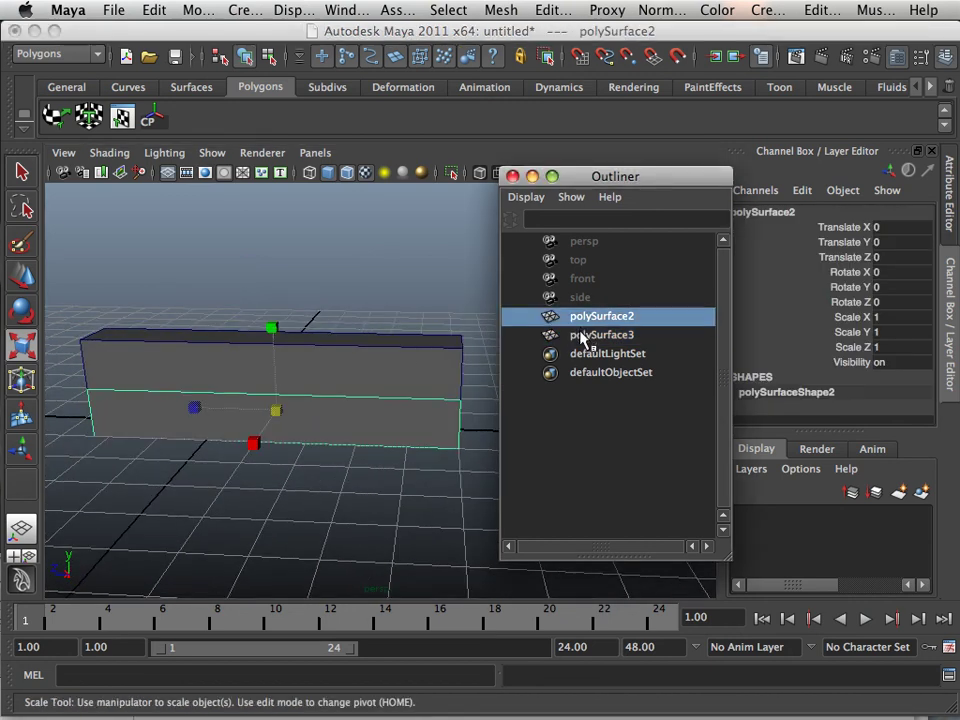
{"action": "left_click", "coordinate": [583, 336]}
{"action": "left_click", "coordinate": [584, 318]}
{"action": "left_click", "coordinate": [583, 335]}
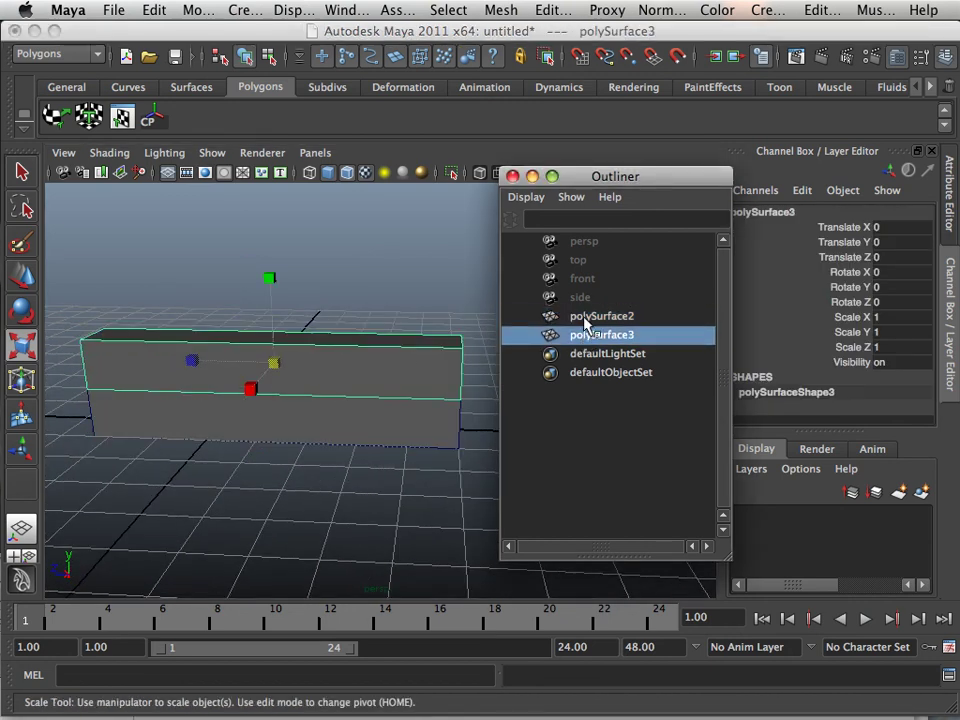
{"action": "left_click", "coordinate": [584, 317]}
{"action": "left_click", "coordinate": [583, 335], "text": "shift"}
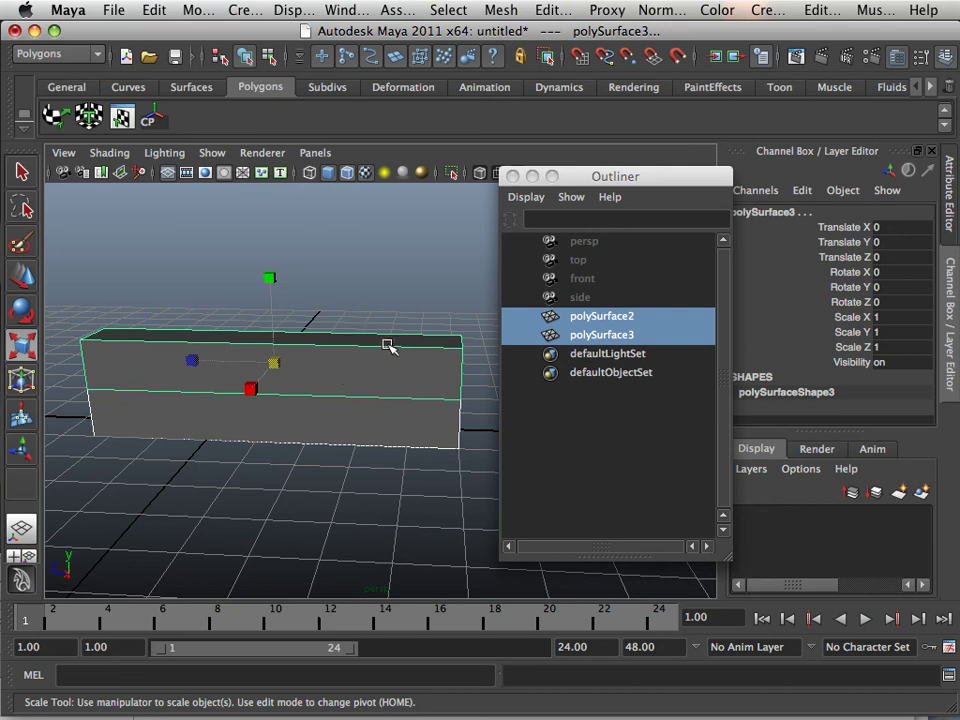
{"action": "left_click_drag", "start_coordinate": [388, 343], "coordinate": [373, 413], "text": "alt"}
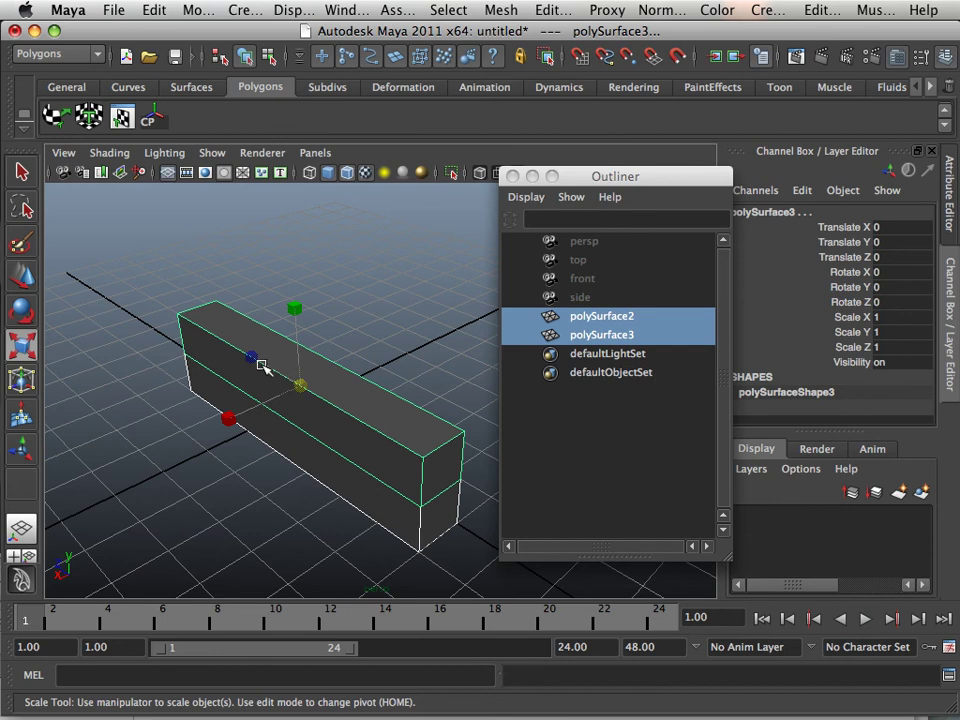